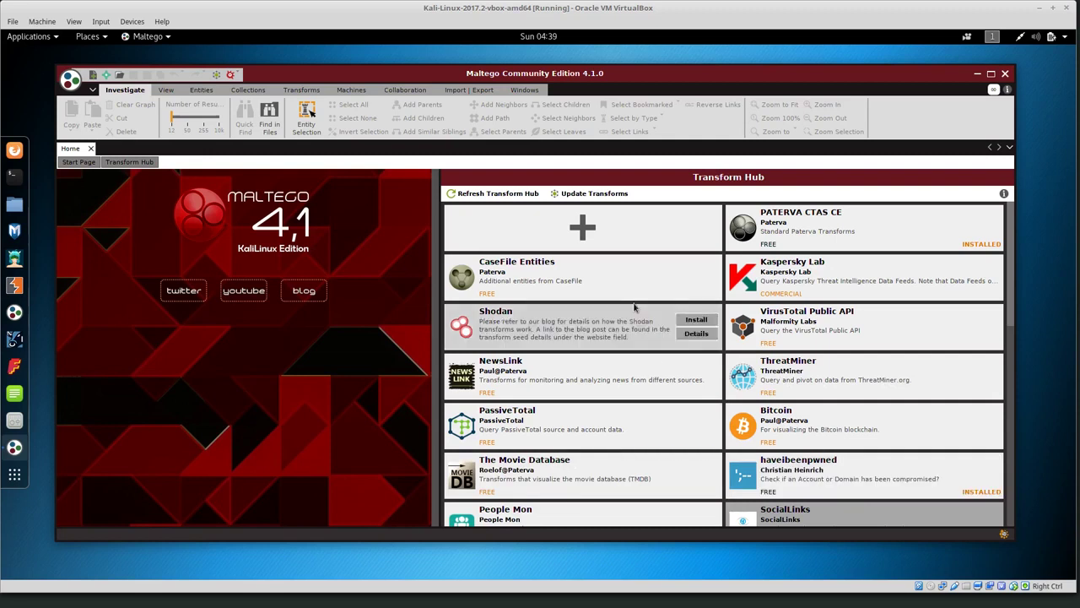
Step: Create New Graph (1) and inspect the Email Address entity type in the Entity Palette
mouse_move(607, 270)
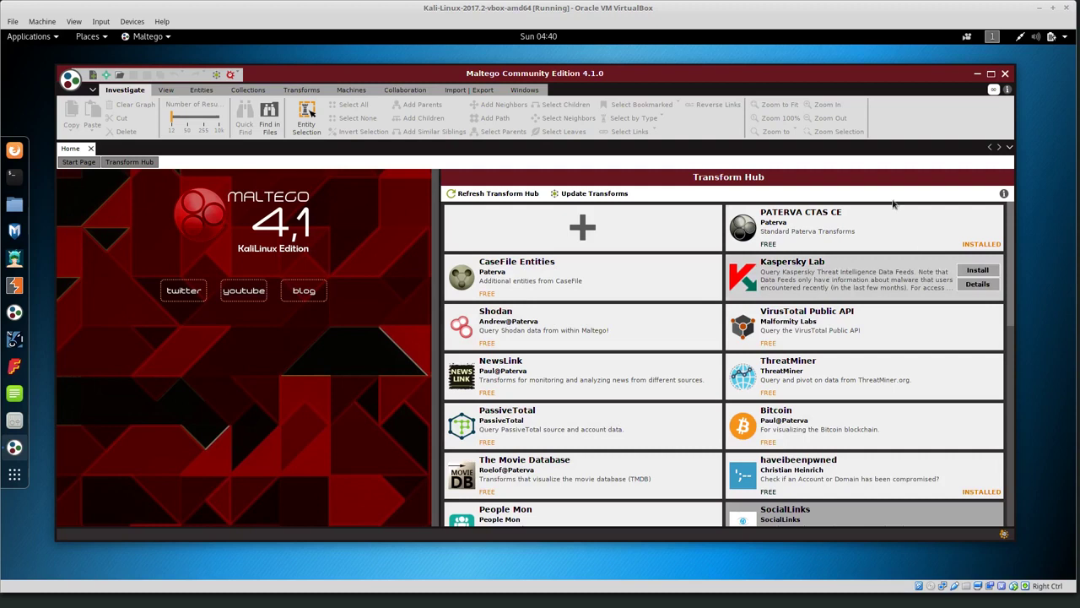
mouse_move(844, 328)
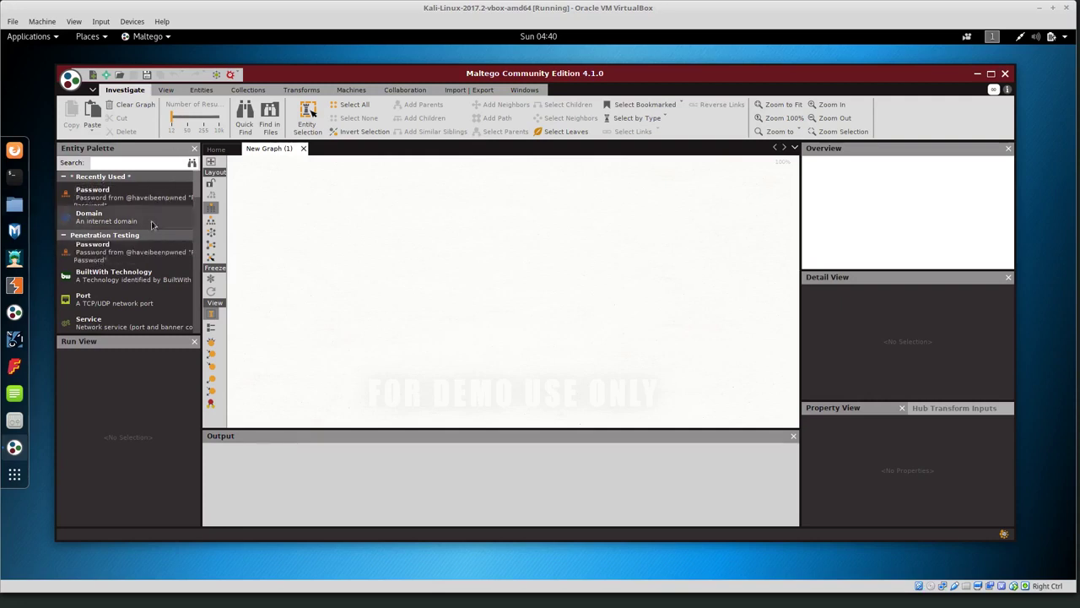
scroll(152, 245, "down", 4)
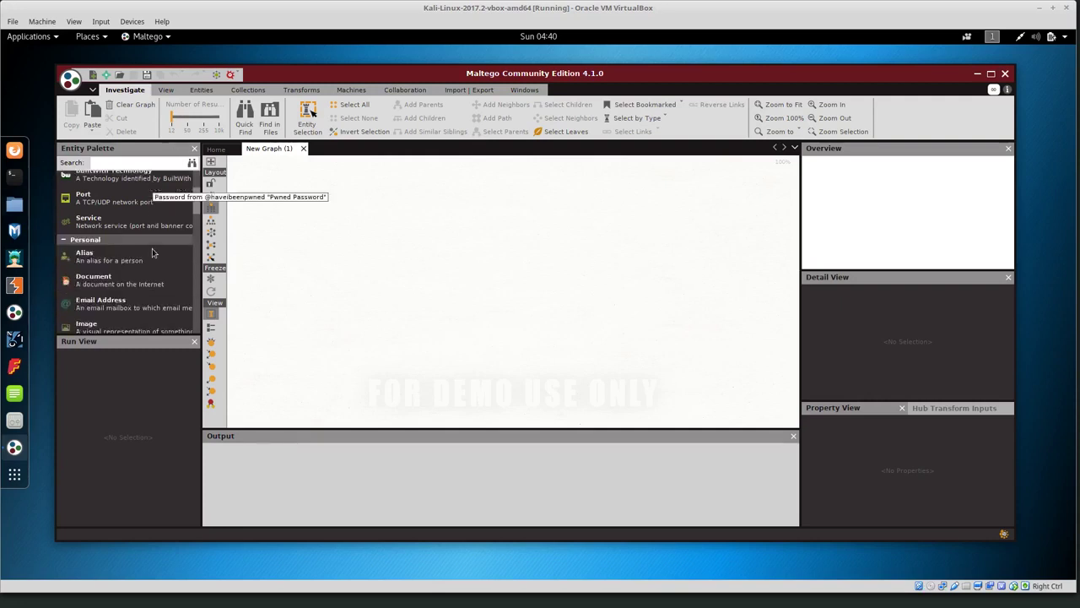
scroll(147, 253, "down", 1)
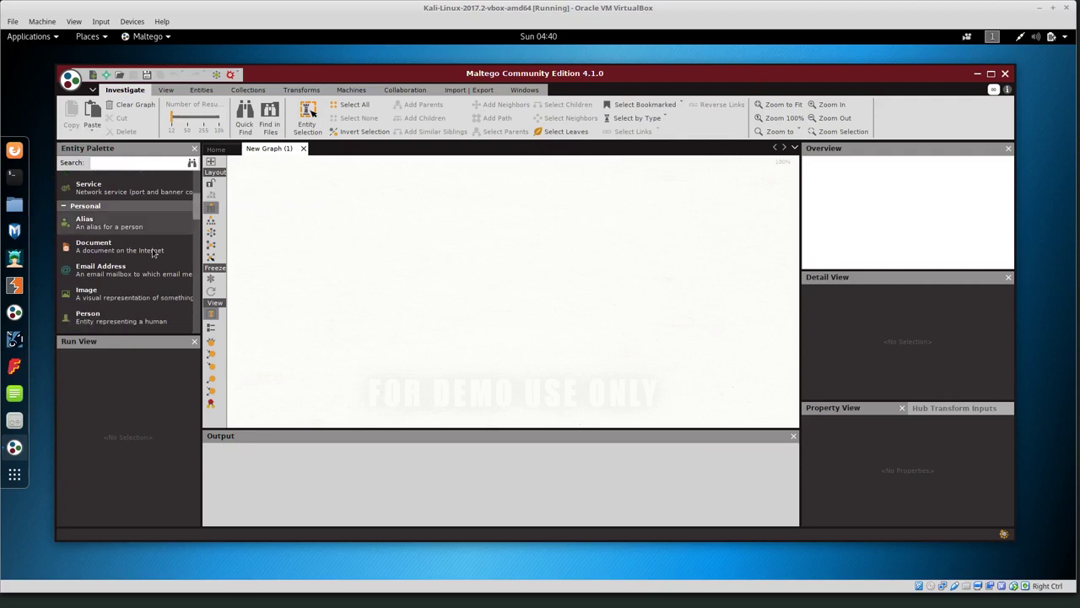
left_click(88, 272)
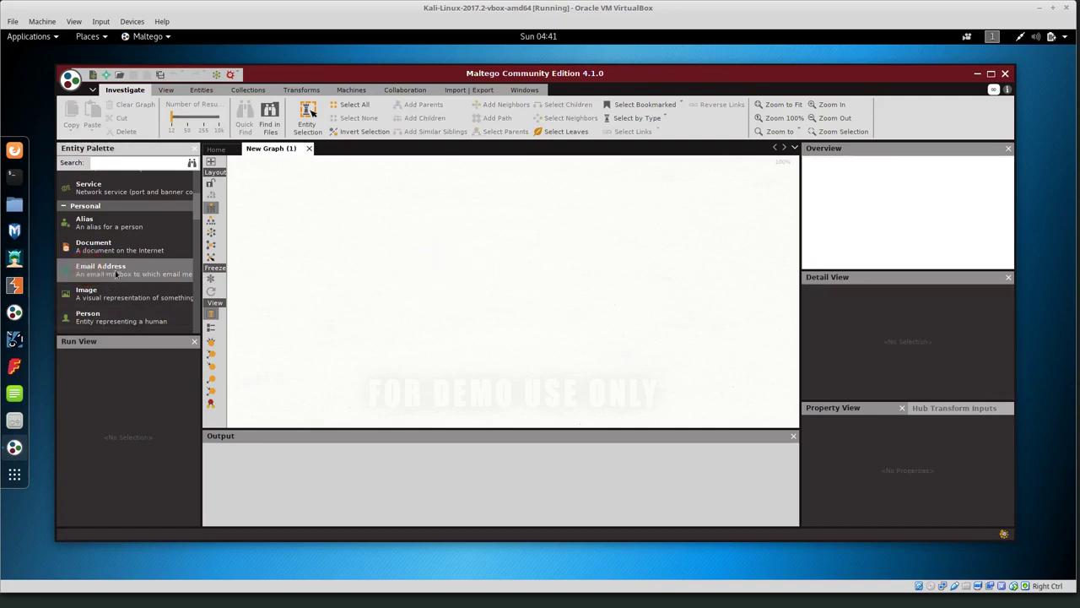
Step: Browse the palette's Infrastructure, Locations and Malware entity types
scroll(116, 272, "down", 3)
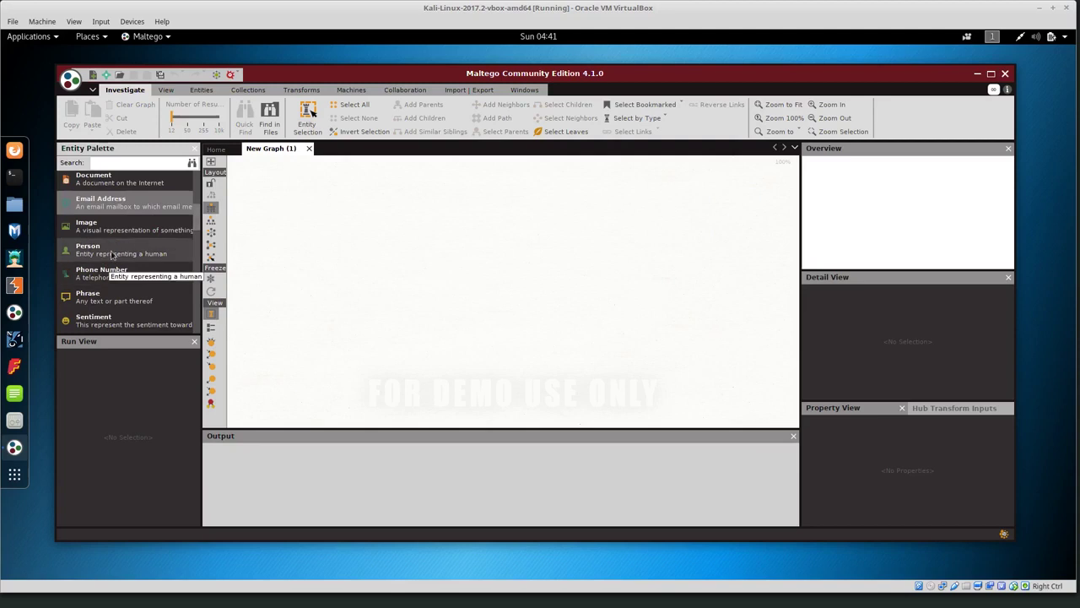
scroll(135, 266, "down", 4)
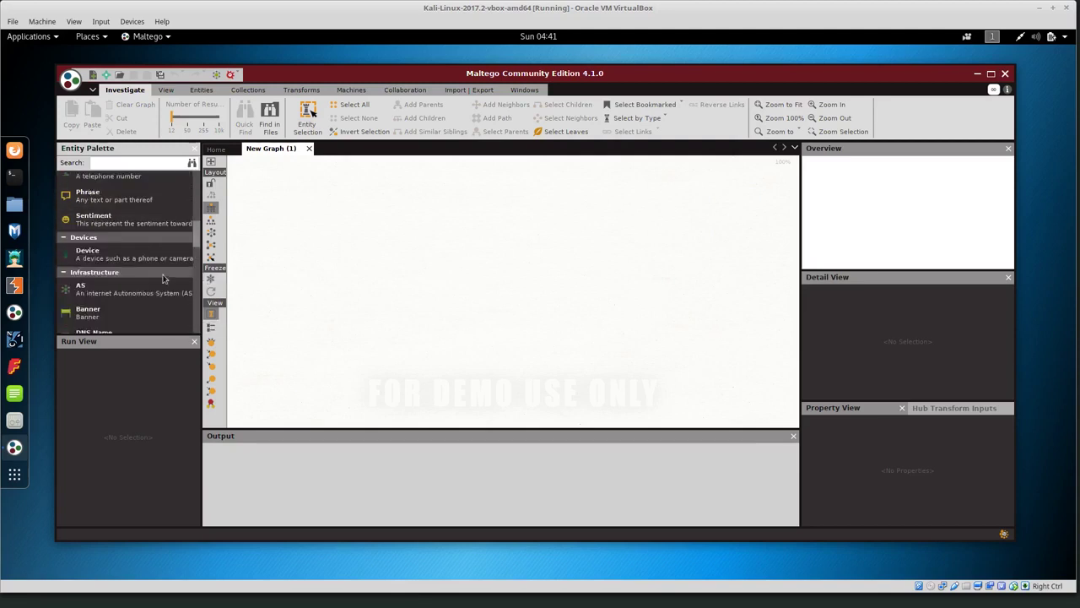
scroll(162, 279, "down", 2)
scroll(93, 274, "up", 4)
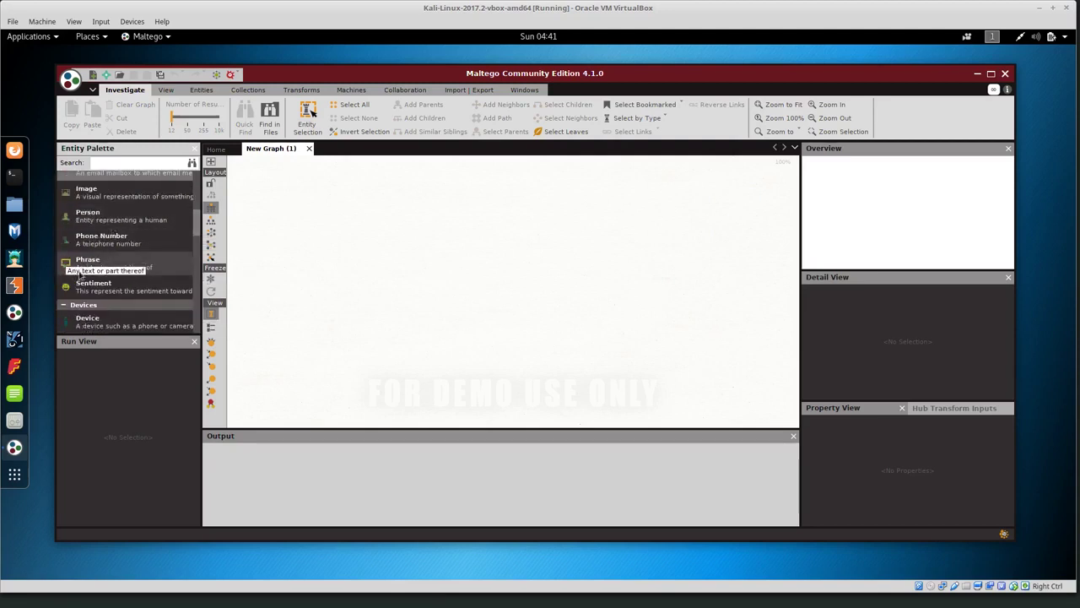
scroll(93, 274, "down", 6)
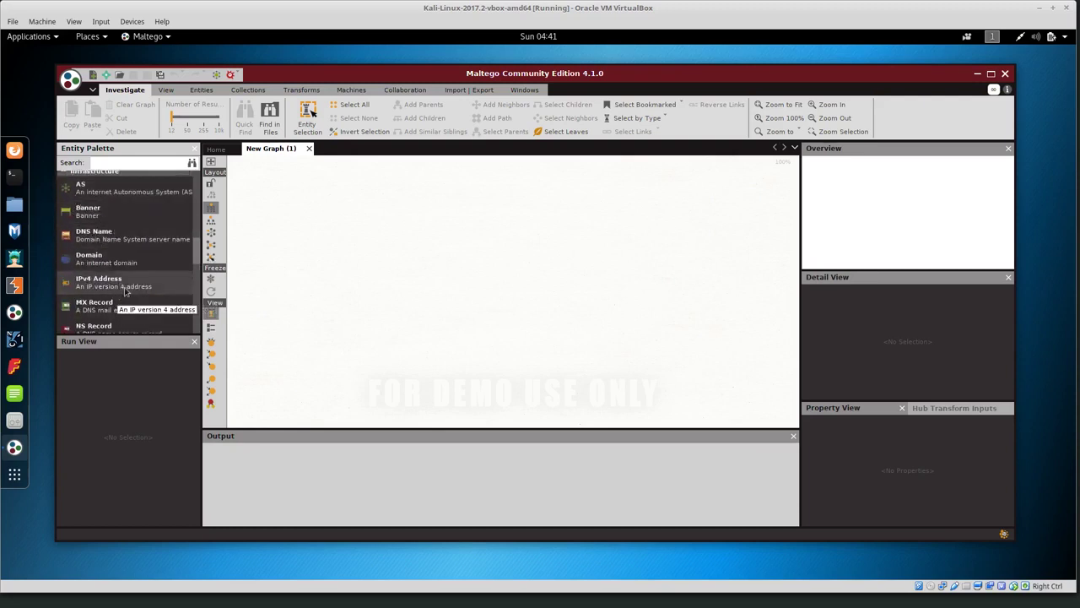
scroll(118, 279, "down", 3)
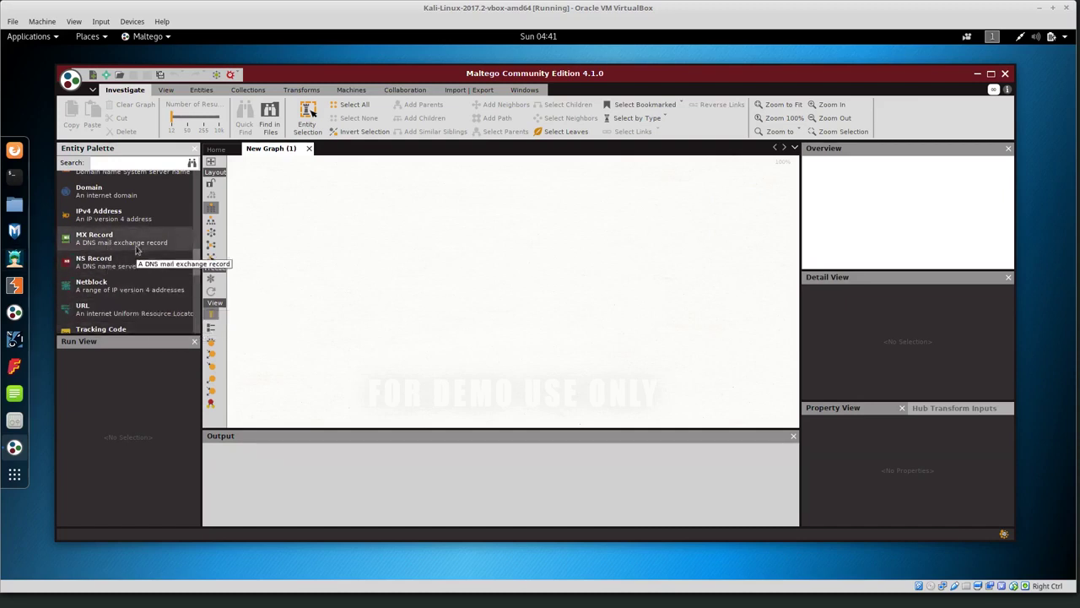
scroll(135, 258, "down", 1)
scroll(131, 308, "down", 3)
scroll(129, 308, "down", 4)
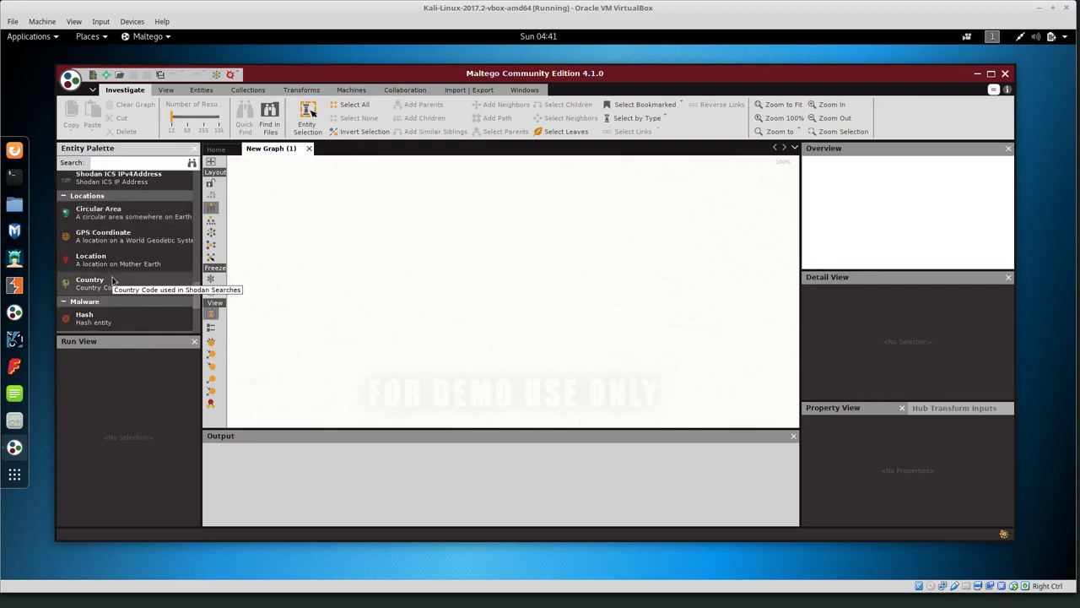
scroll(112, 281, "down", 2)
scroll(112, 281, "up", 12)
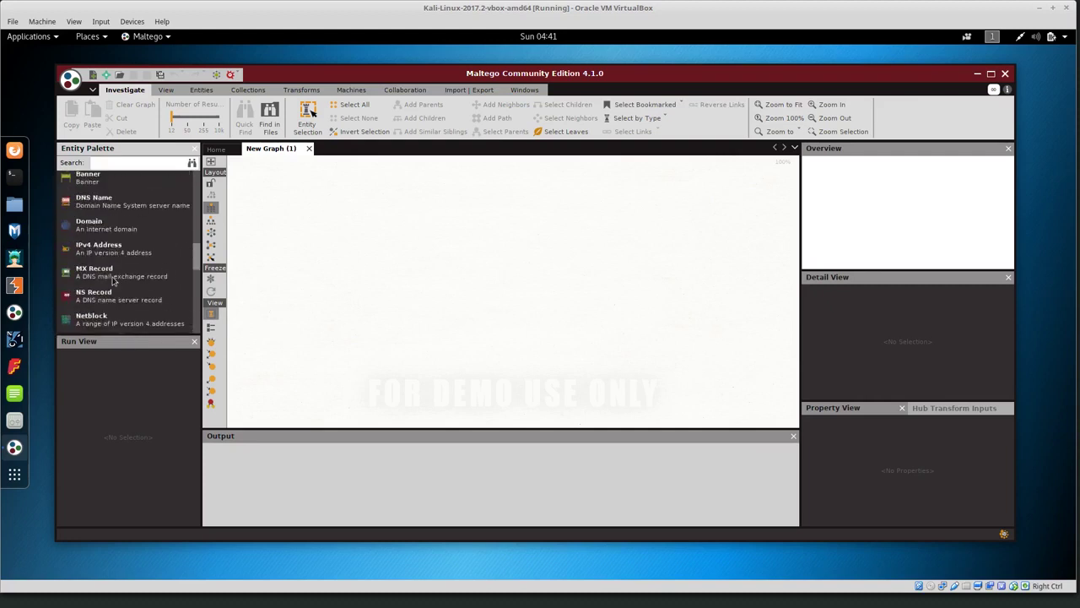
scroll(112, 281, "up", 2)
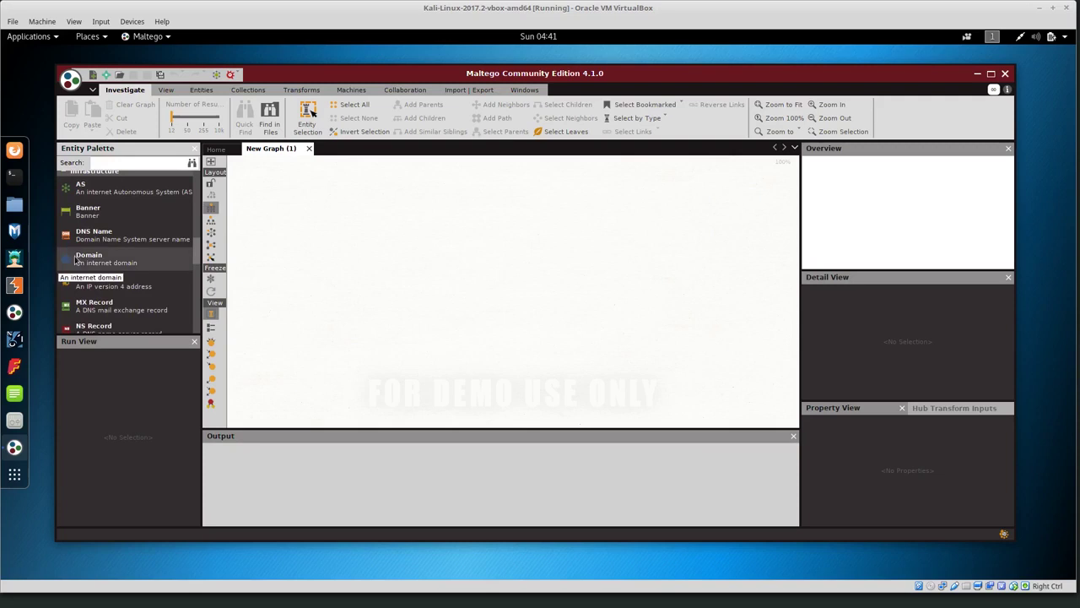
Step: Place a Domain entity on the canvas and rename it from paterva.com to DFIR.Science
left_click_drag(92, 260, 503, 241)
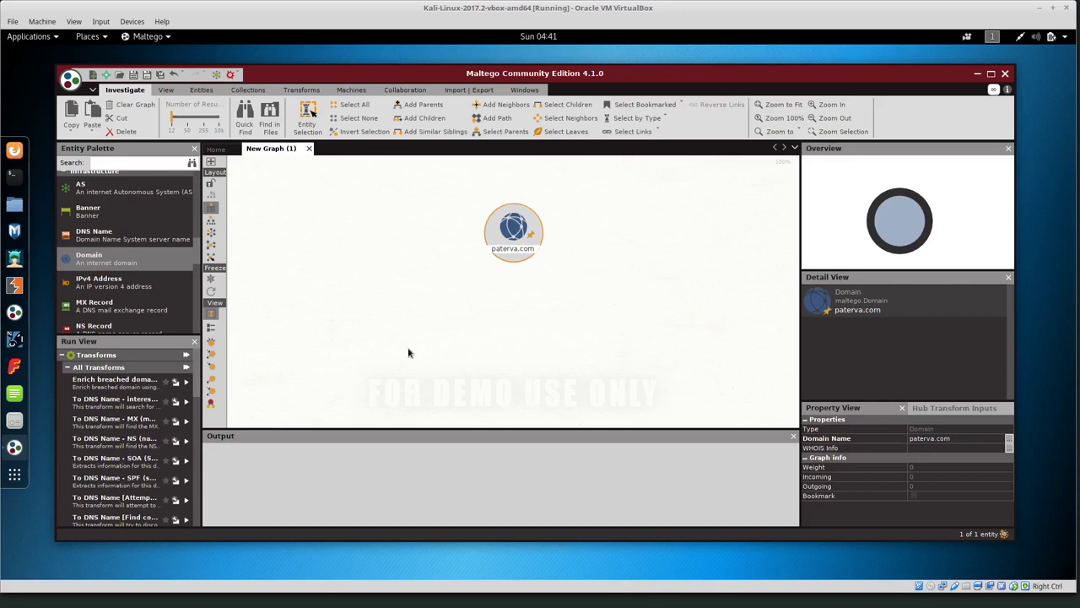
left_click(511, 249)
left_click(510, 246)
type("DFIR.Science")
key("Return")
Step: Browse the full All Transforms list for the DFIR.Science domain, then return to the categories
right_click(510, 235)
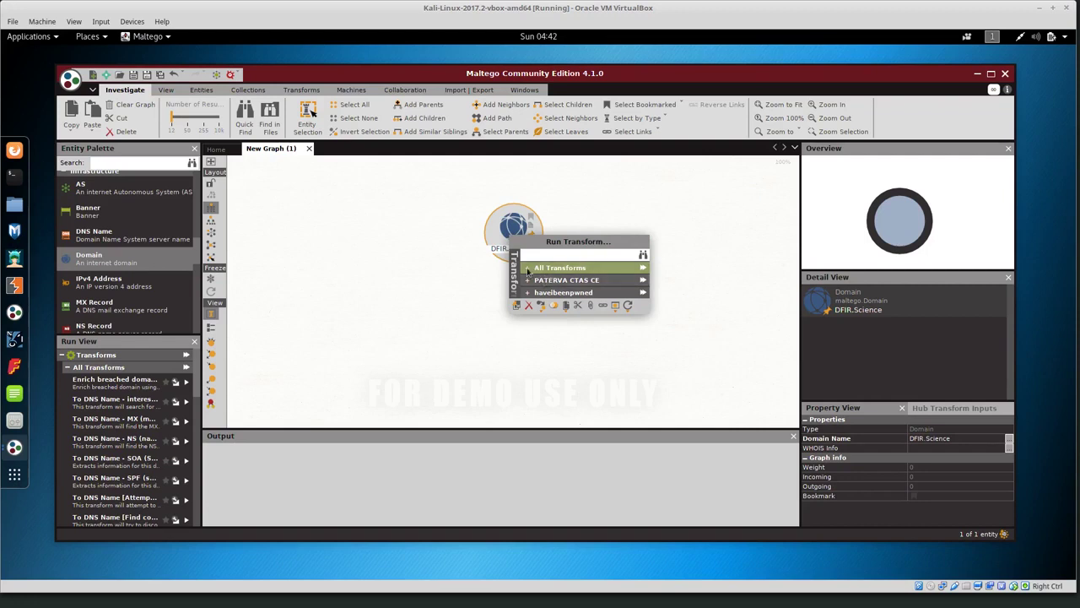
left_click(528, 268)
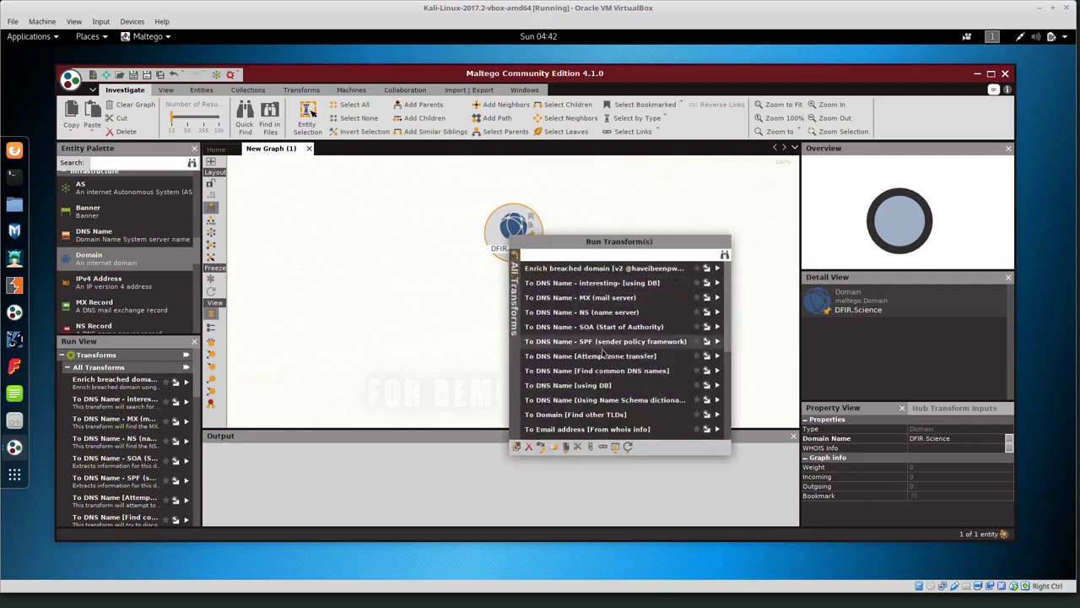
scroll(631, 405, "down", 1)
scroll(632, 405, "down", 1)
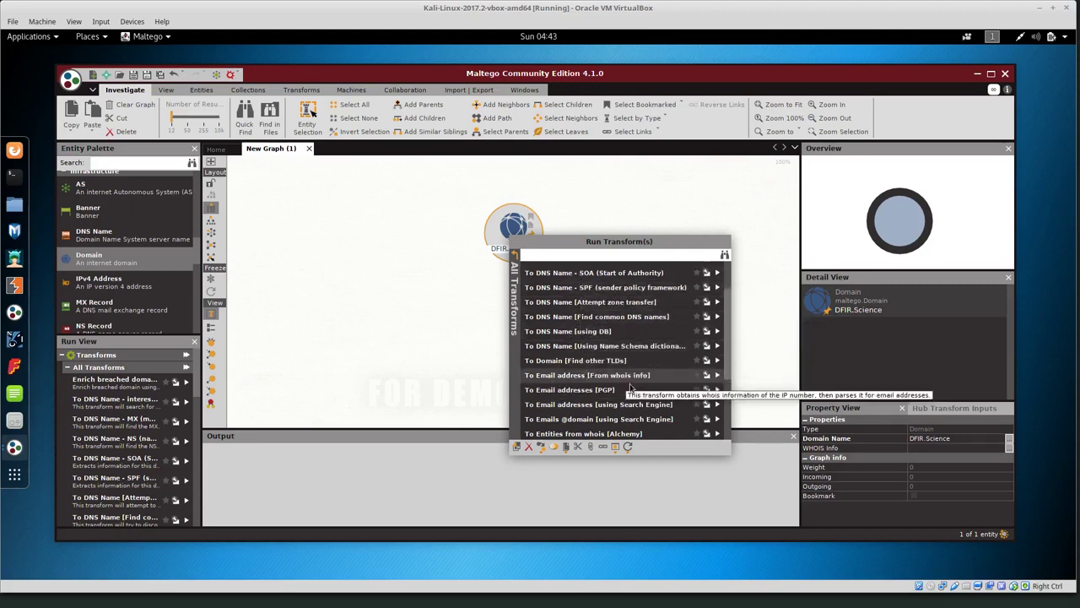
scroll(634, 381, "down", 2)
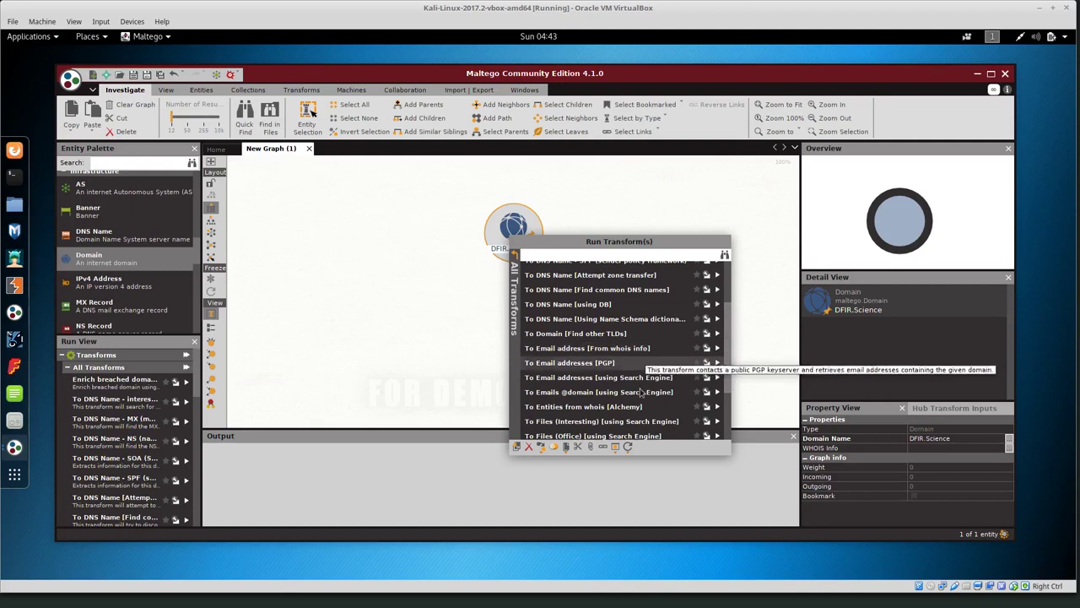
scroll(656, 400, "down", 1)
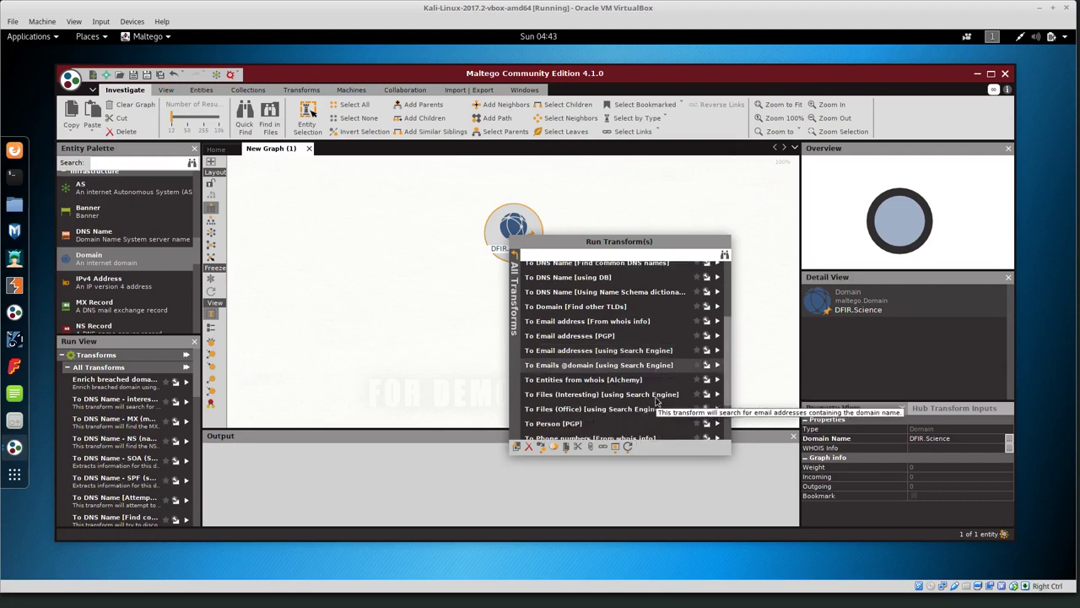
scroll(656, 400, "down", 2)
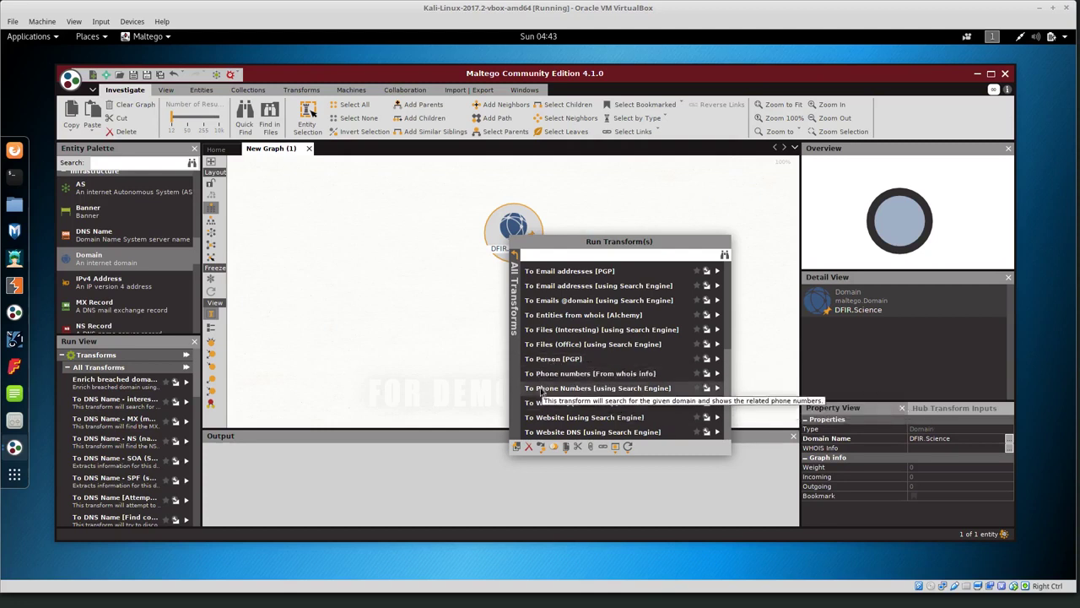
scroll(581, 392, "up", 1)
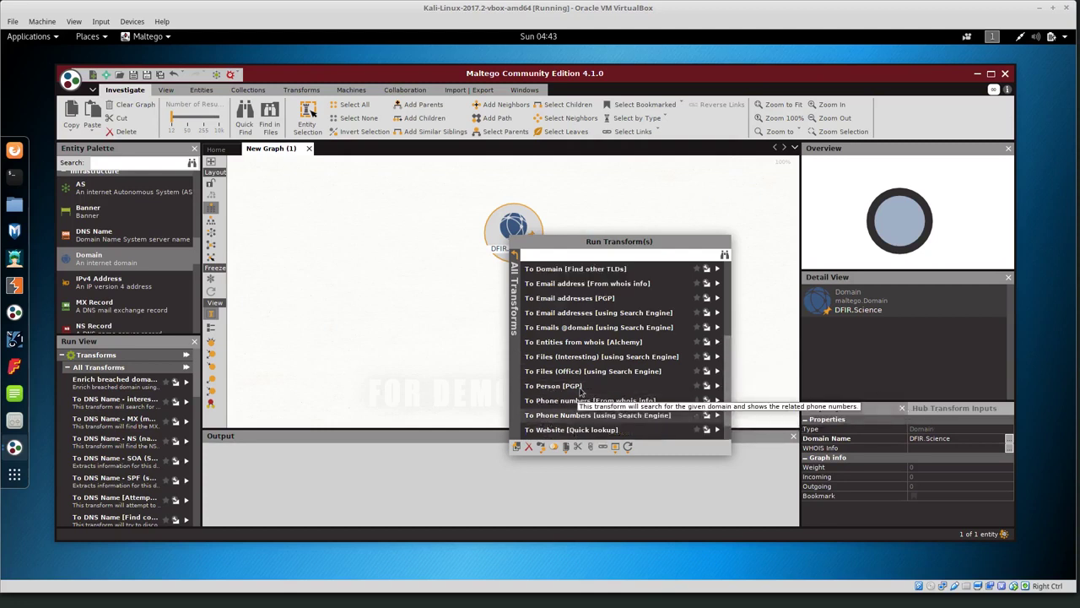
scroll(581, 392, "up", 4)
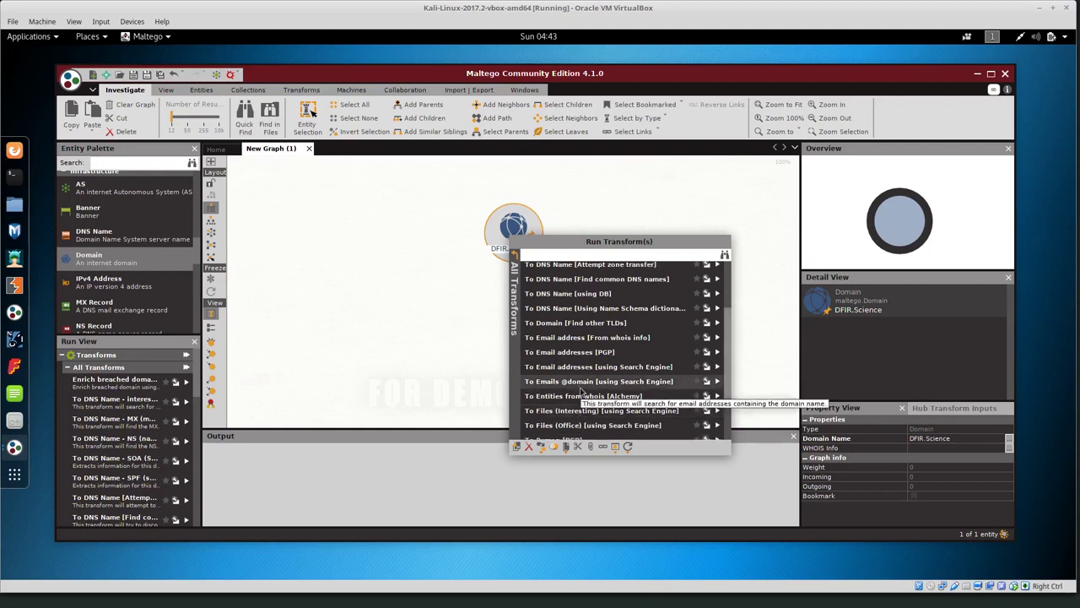
scroll(581, 392, "up", 1)
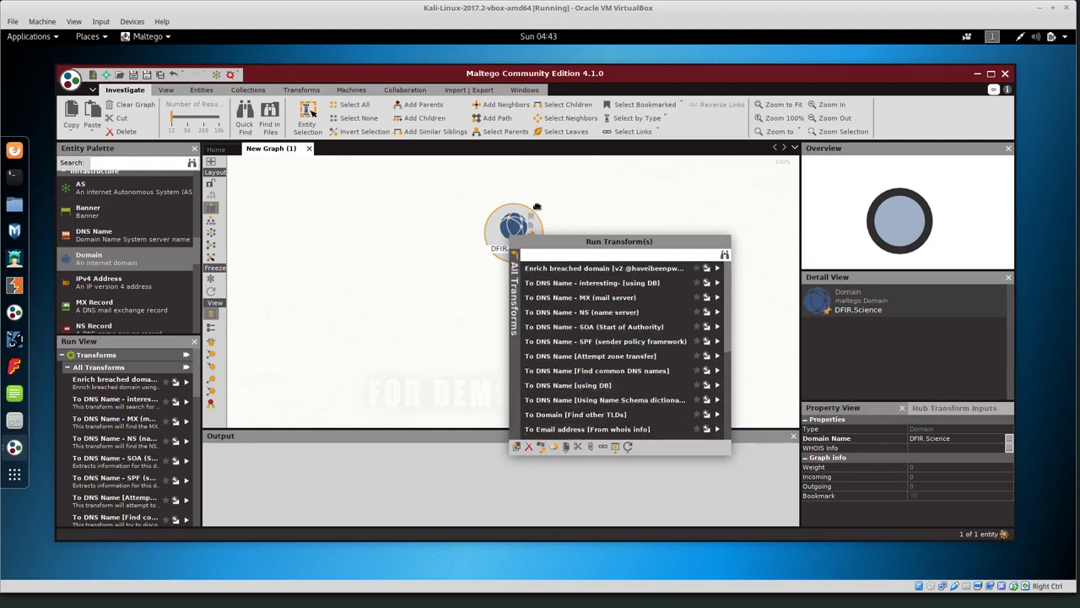
left_click(515, 254)
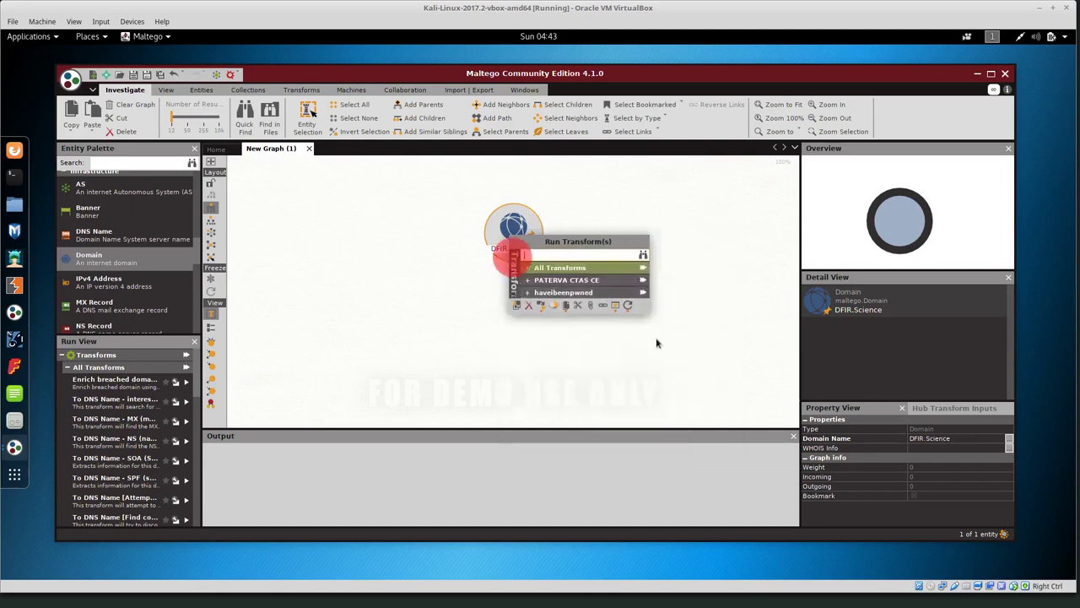
Step: Run all transforms on the DFIR.Science domain
left_click(643, 269)
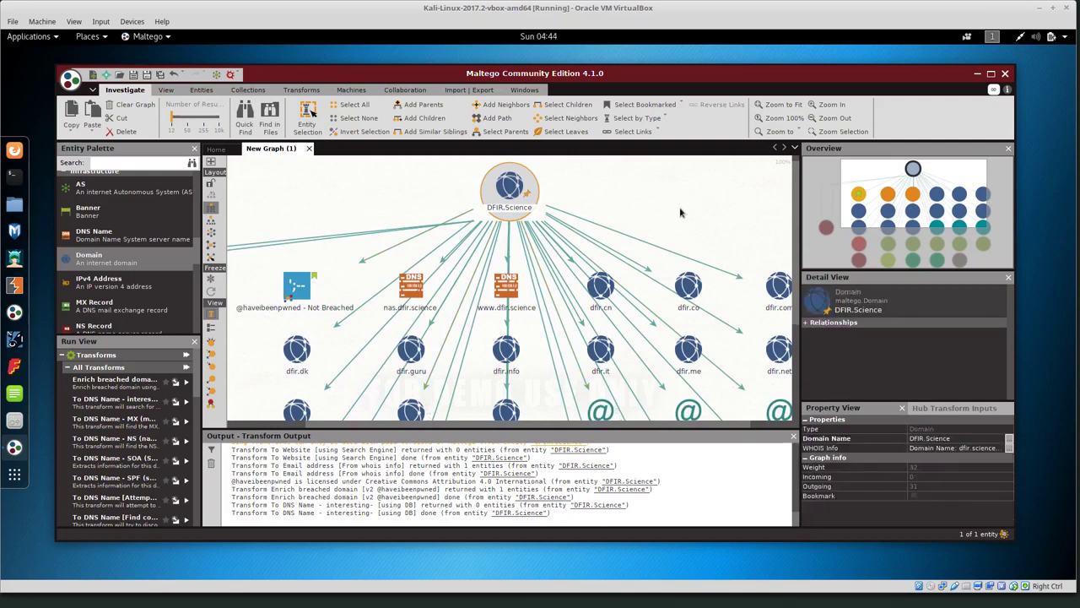
scroll(680, 212, "down", 3)
left_click_drag(365, 426, 418, 426)
left_click_drag(796, 219, 796, 241)
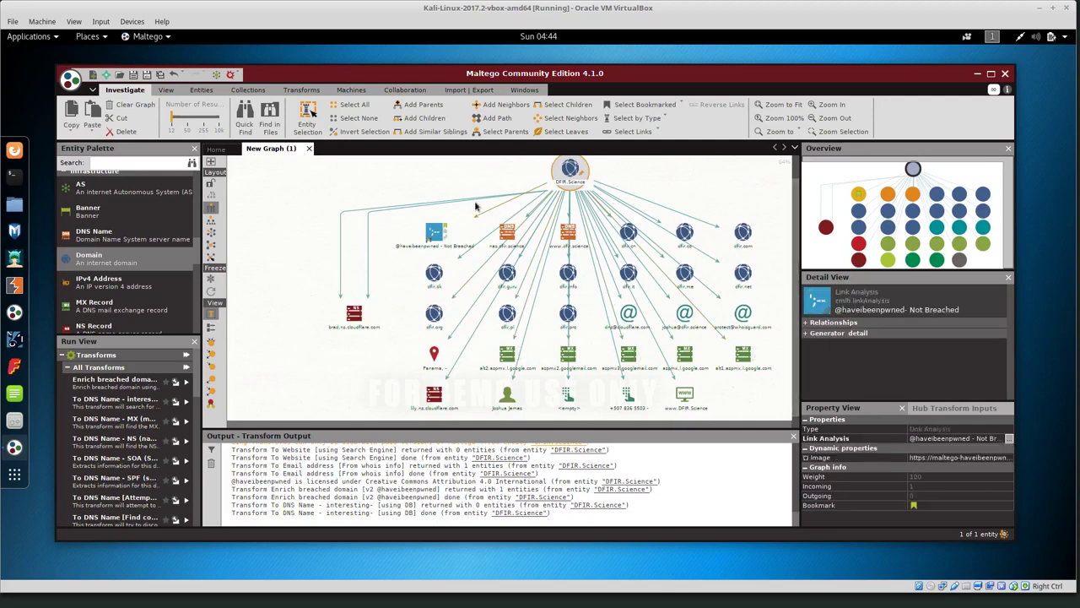
scroll(439, 245, "up", 5)
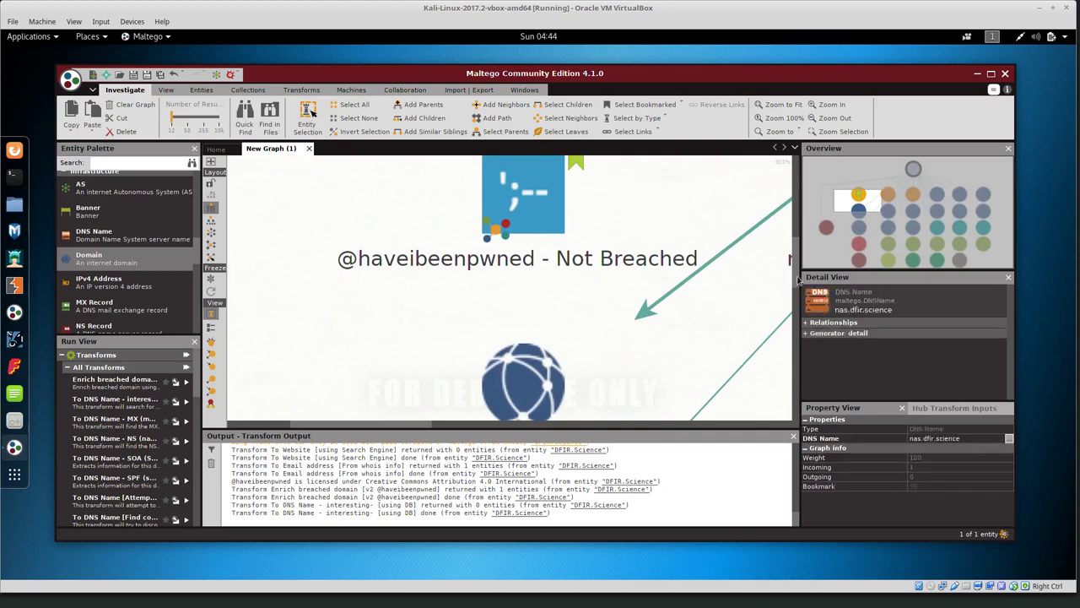
left_click_drag(797, 309, 797, 266)
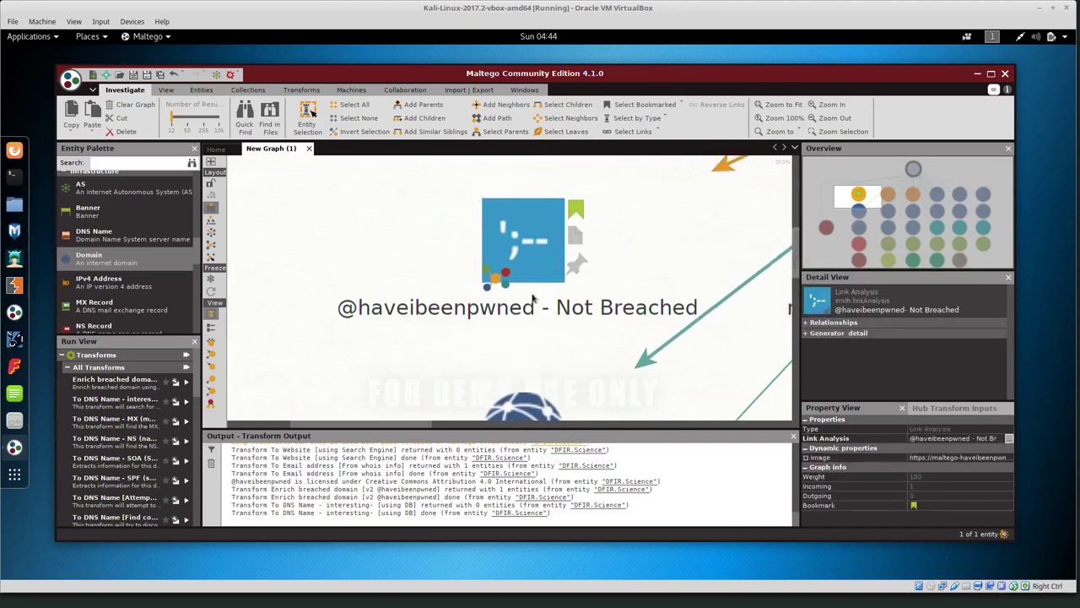
scroll(646, 310, "down", 5)
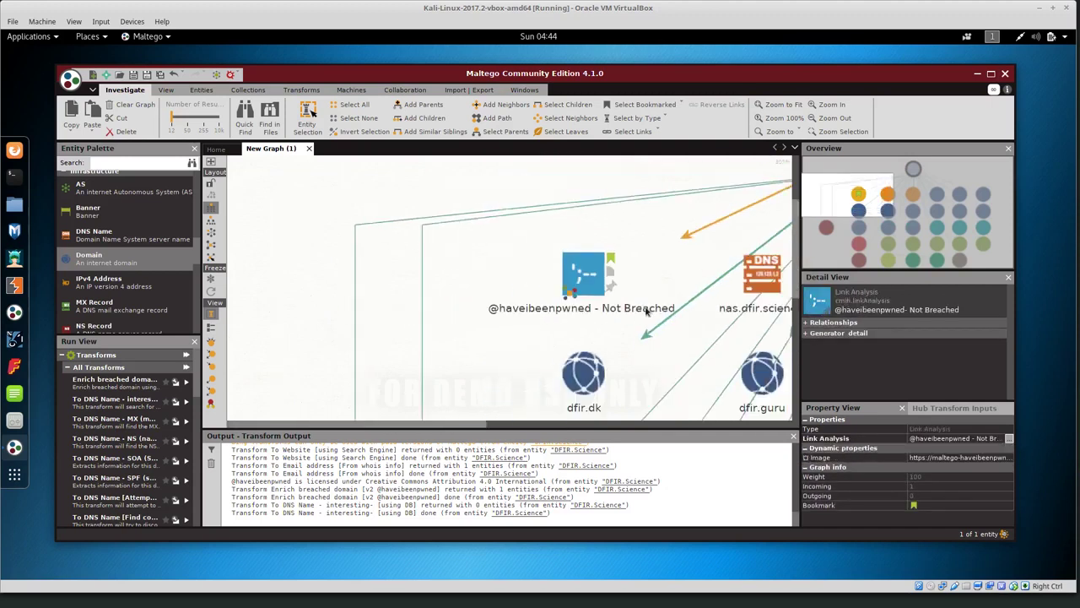
left_click_drag(547, 427, 691, 423)
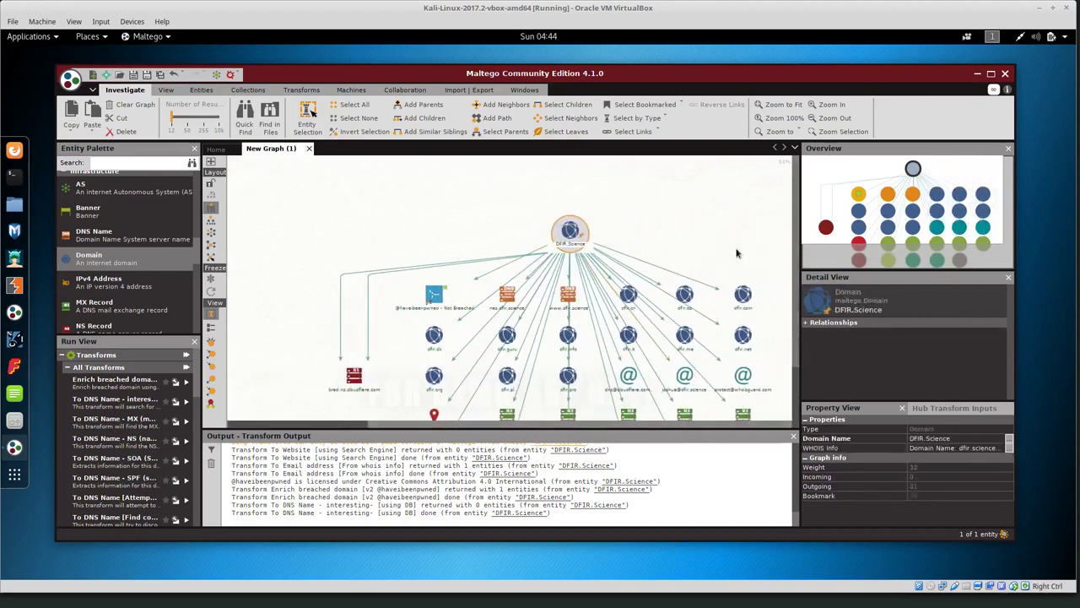
scroll(775, 316, "up", 5)
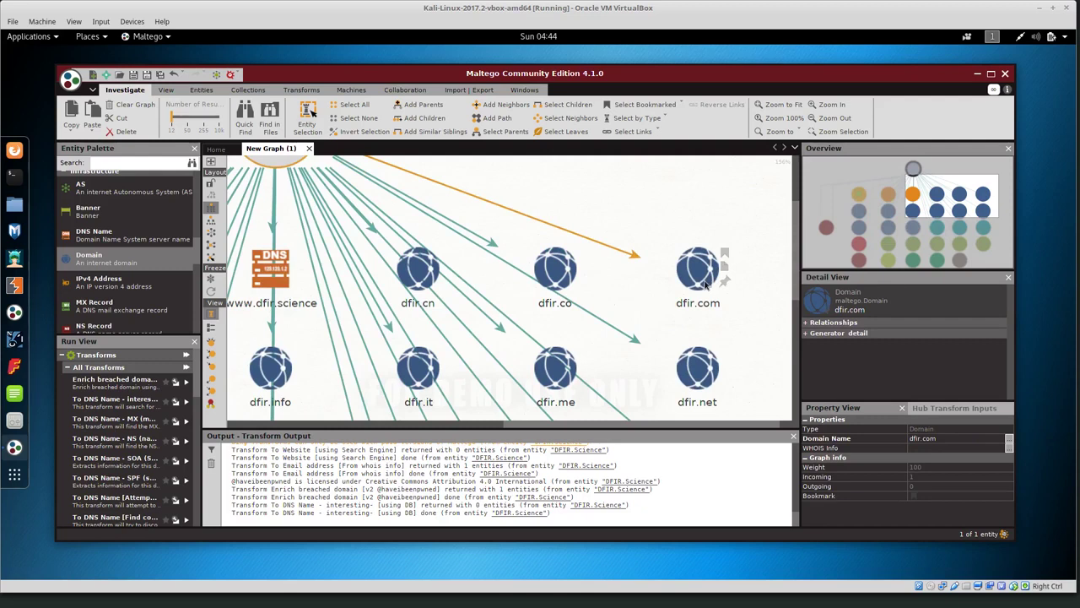
left_click(554, 275)
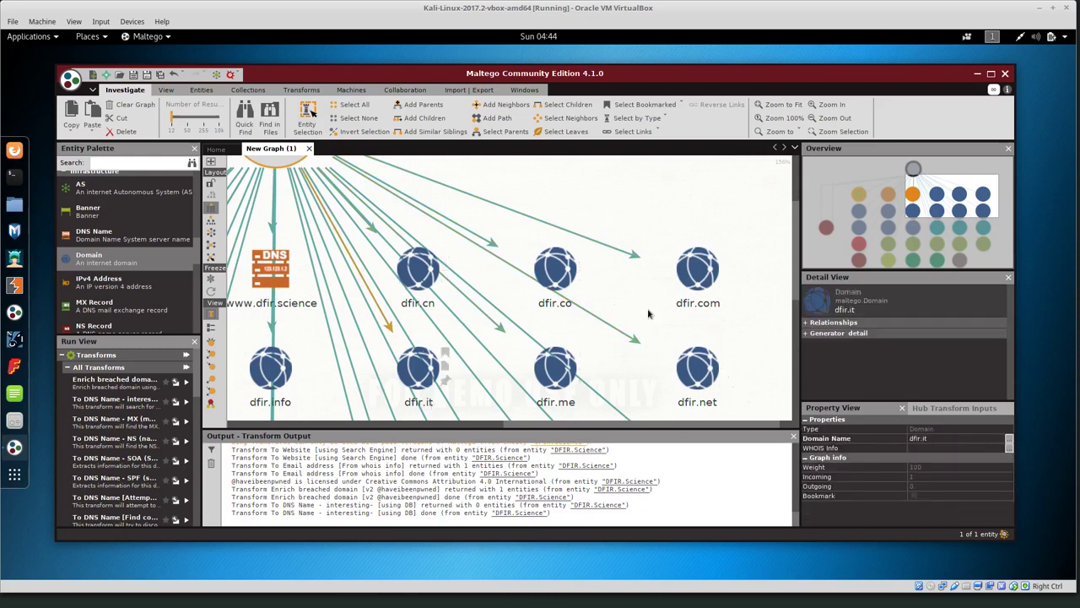
Step: Check dfir.com's transforms, then delete dfir.cn, dfir.co and dfir.com
left_click(697, 272)
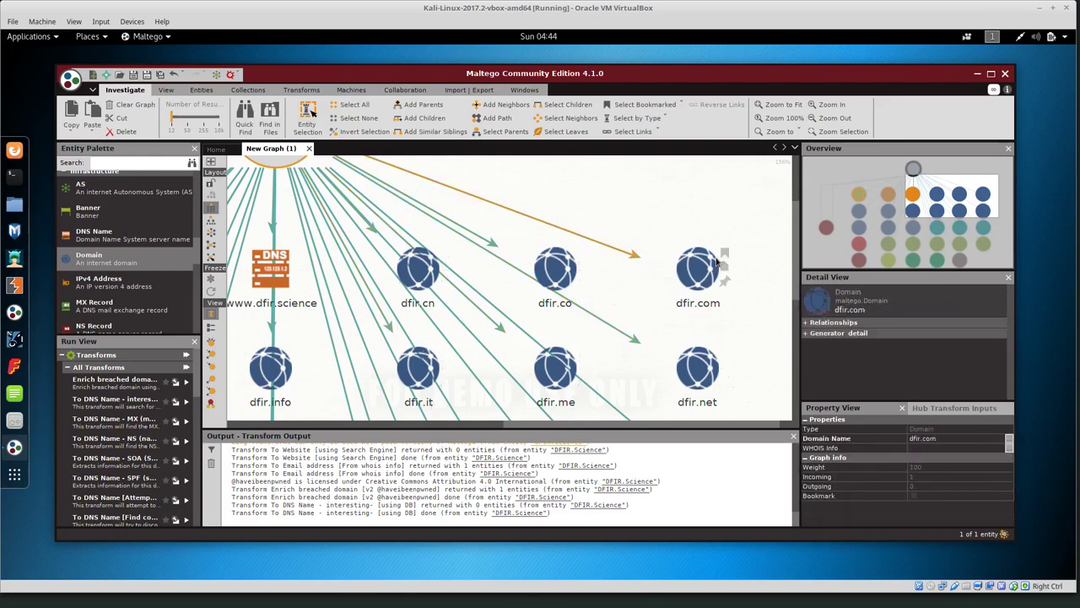
left_click(726, 221)
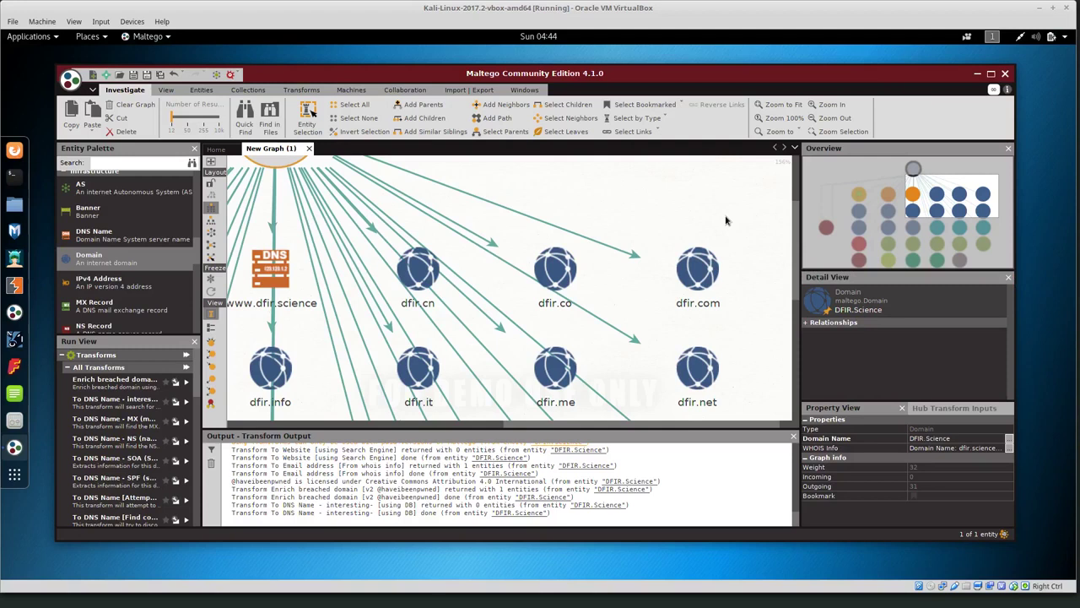
right_click(699, 263)
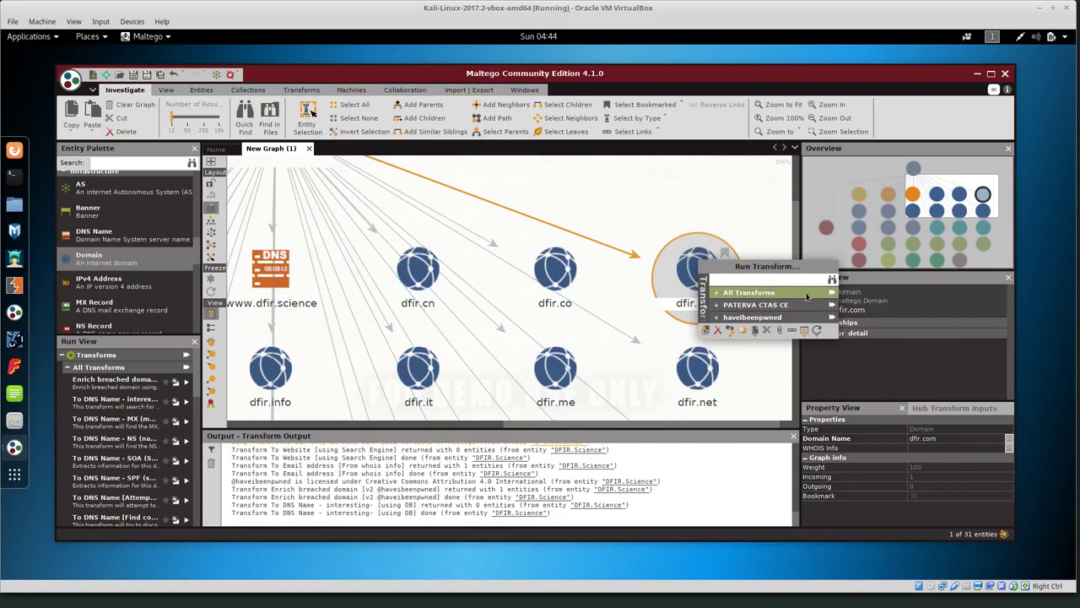
left_click(676, 205)
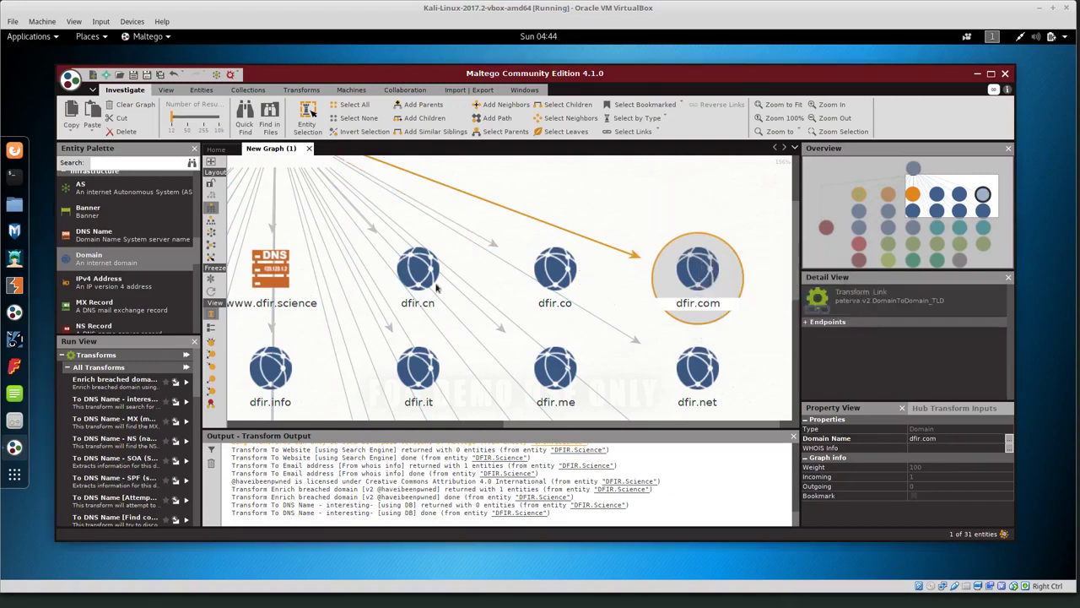
left_click(765, 323)
left_click_drag(675, 324, 393, 241)
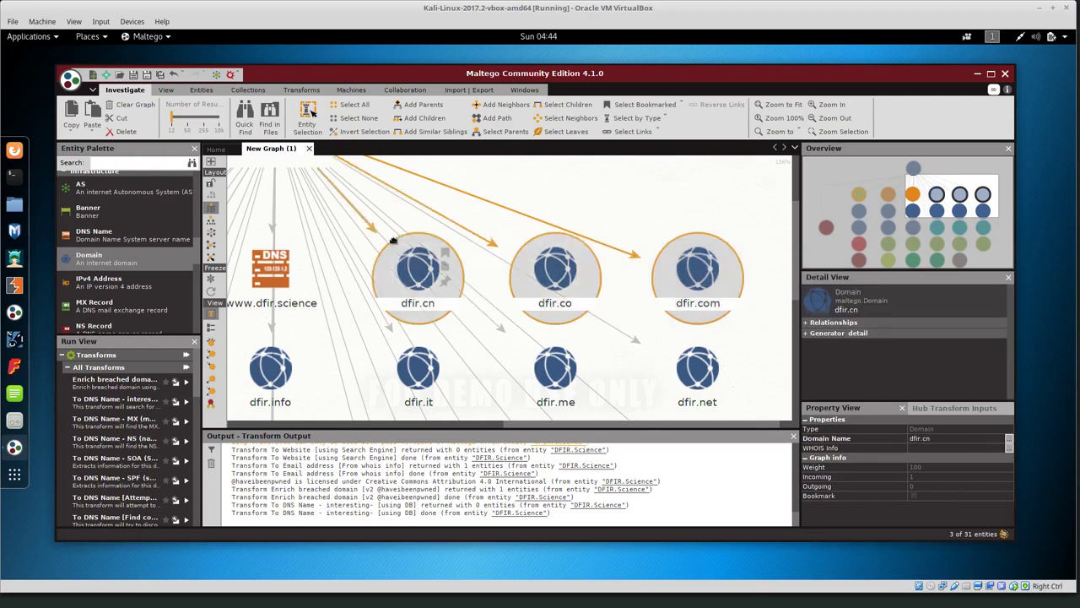
key("Delete")
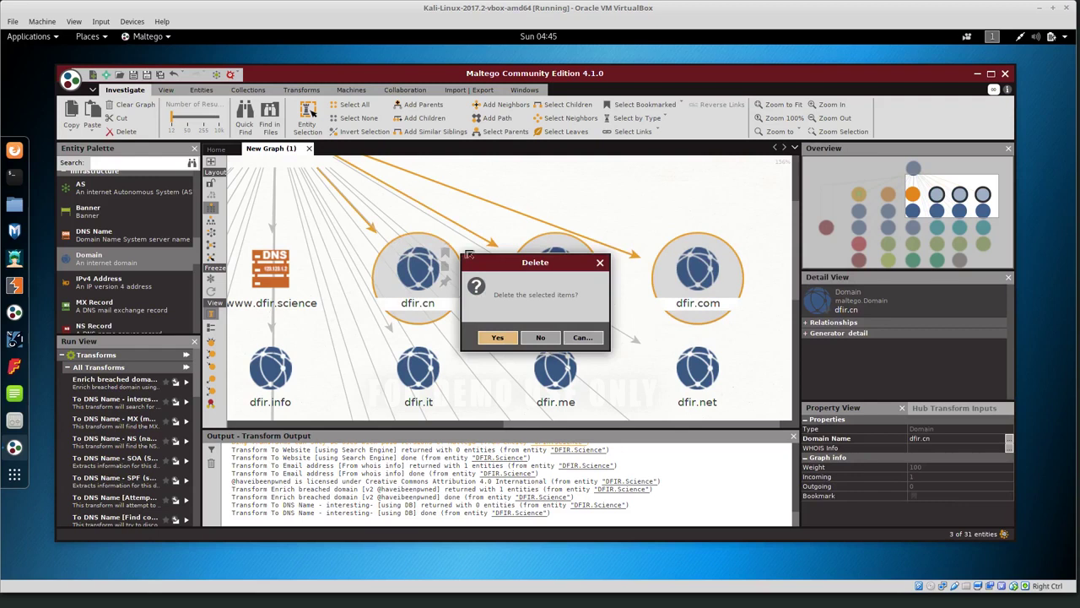
left_click(496, 337)
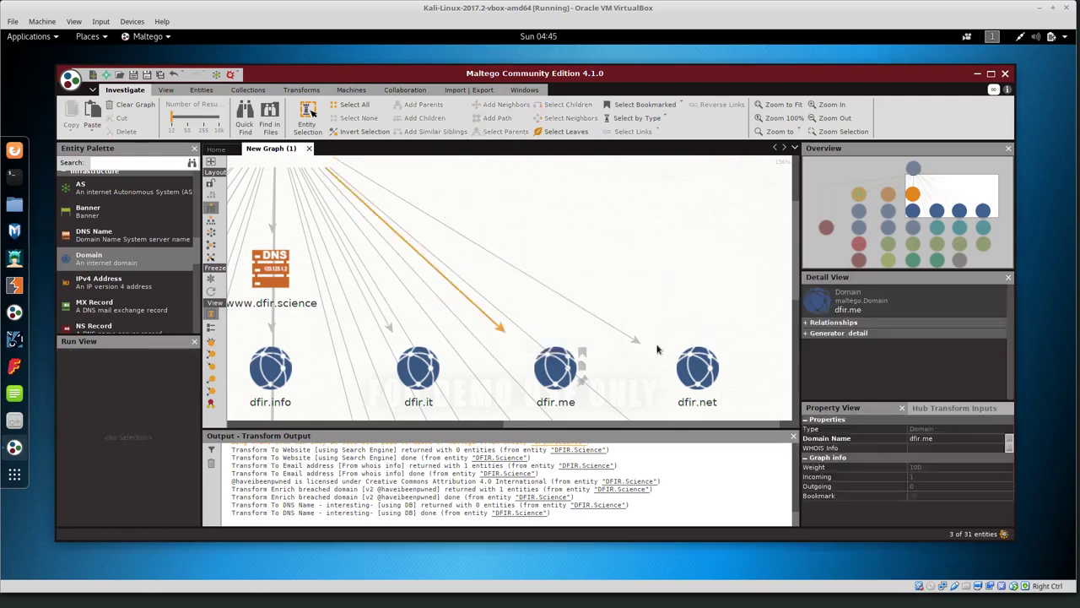
Step: Delete the six domains dfir.dk to dfir.net, then dfir.org, dfir.pl and dfir.pro
left_click_drag(752, 328, 286, 320)
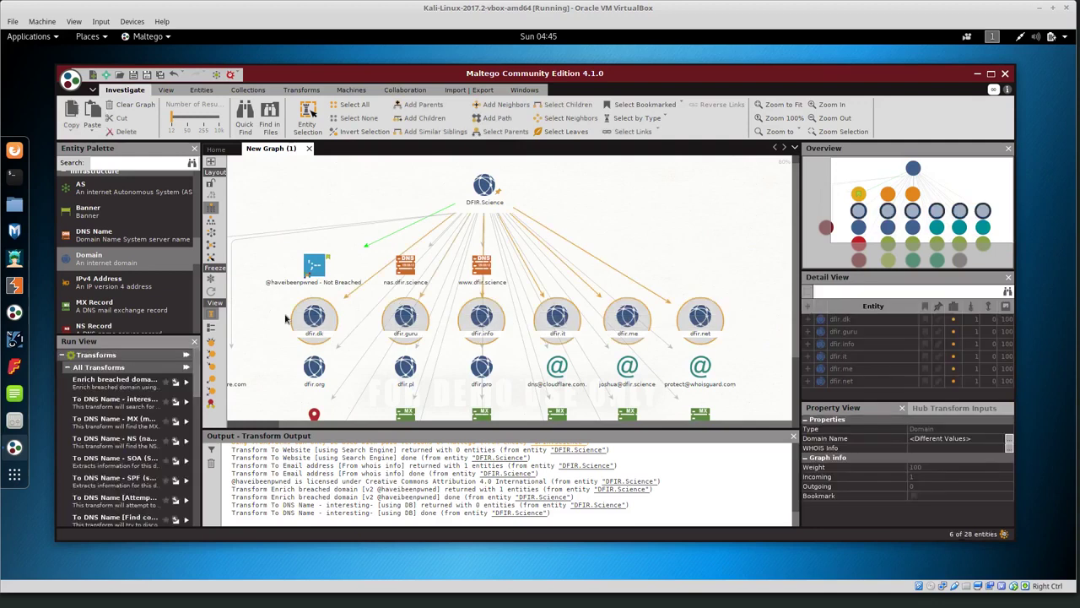
key("Delete")
left_click(497, 337)
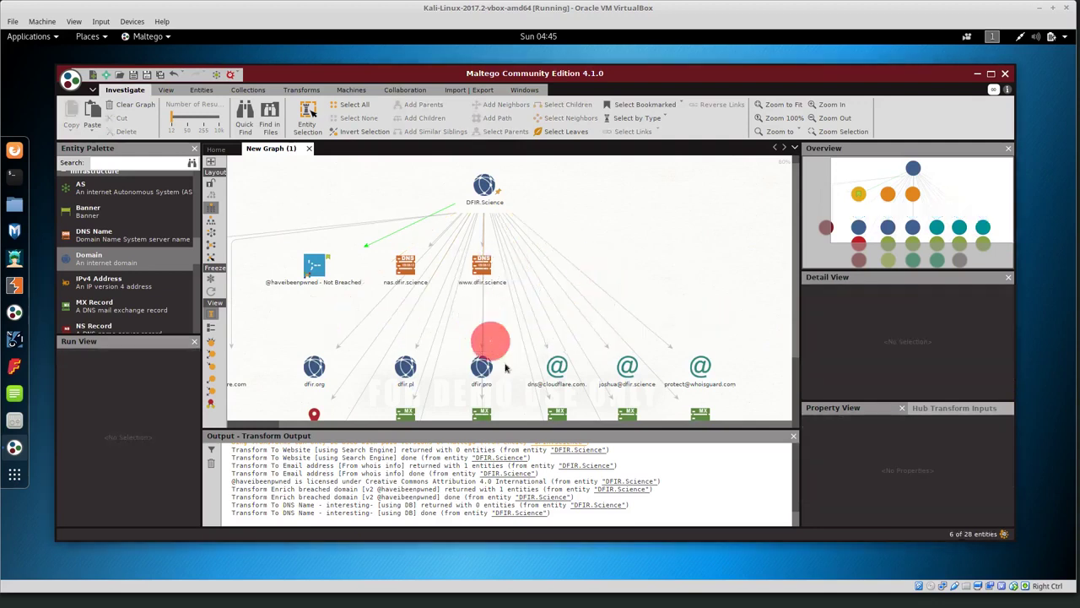
left_click_drag(515, 385, 283, 352)
key("Delete")
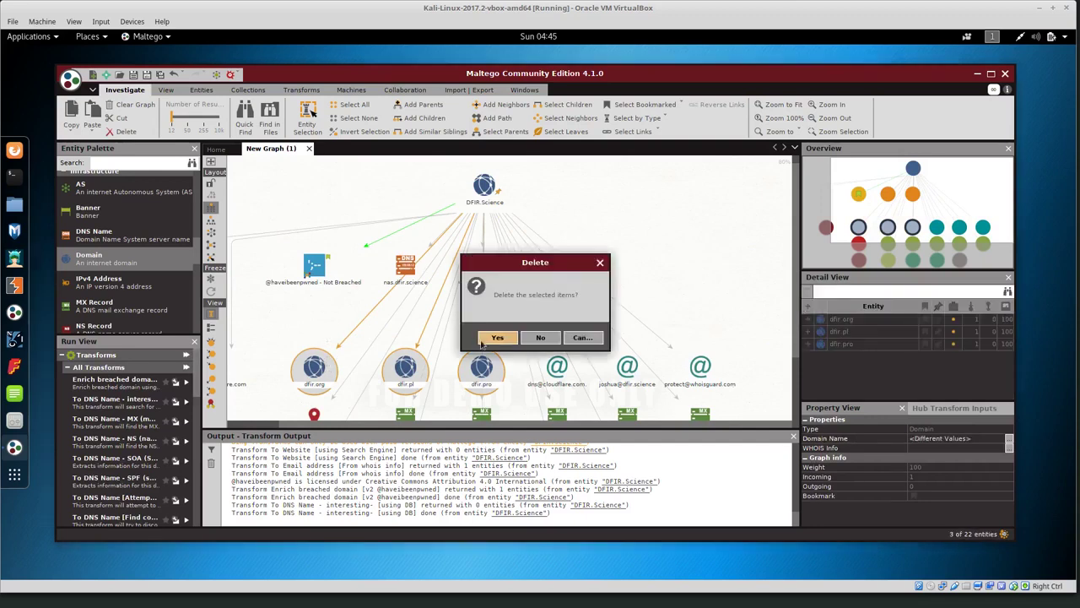
left_click(497, 337)
scroll(730, 257, "down", 2)
scroll(730, 257, "up", 3)
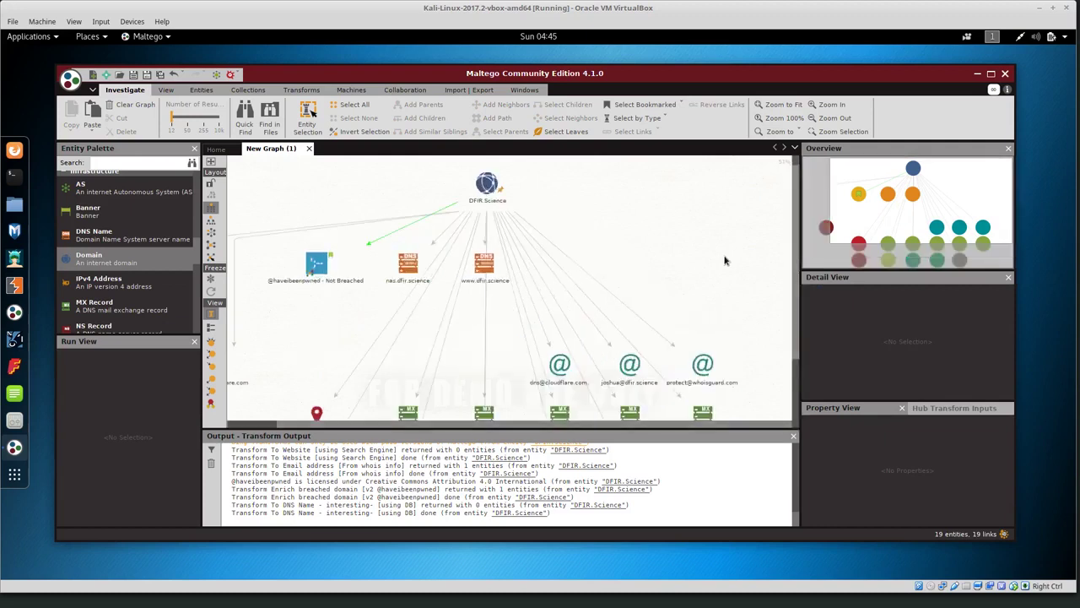
left_click(434, 260)
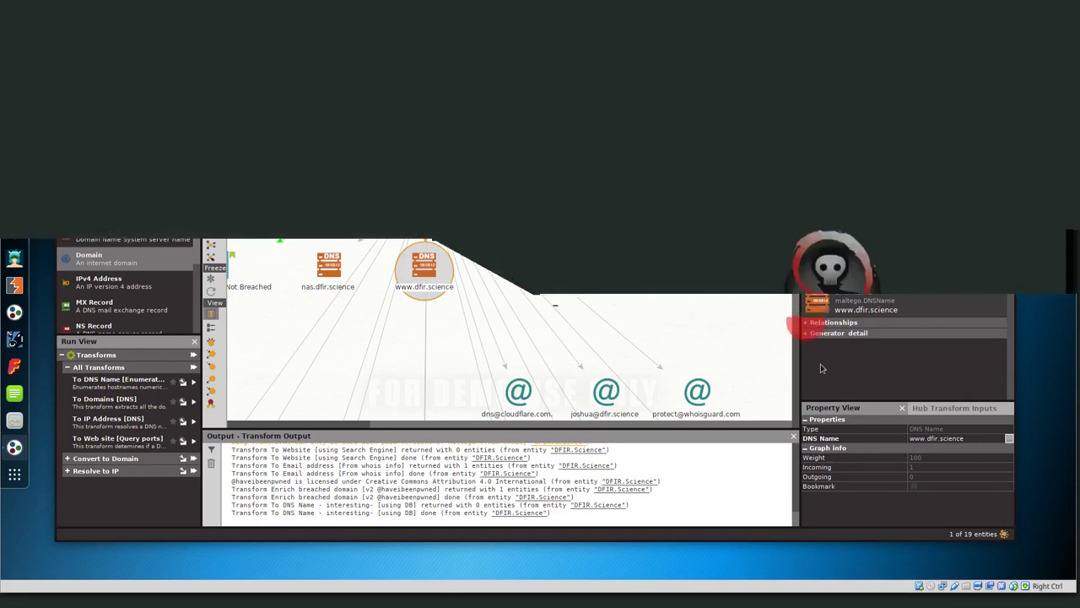
left_click(807, 334)
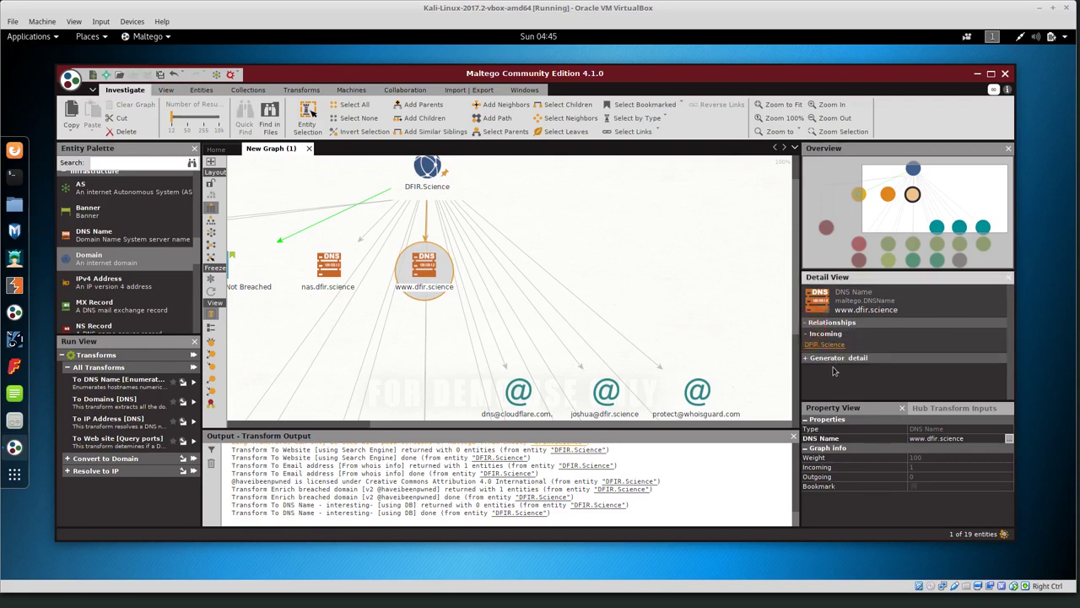
left_click(806, 358)
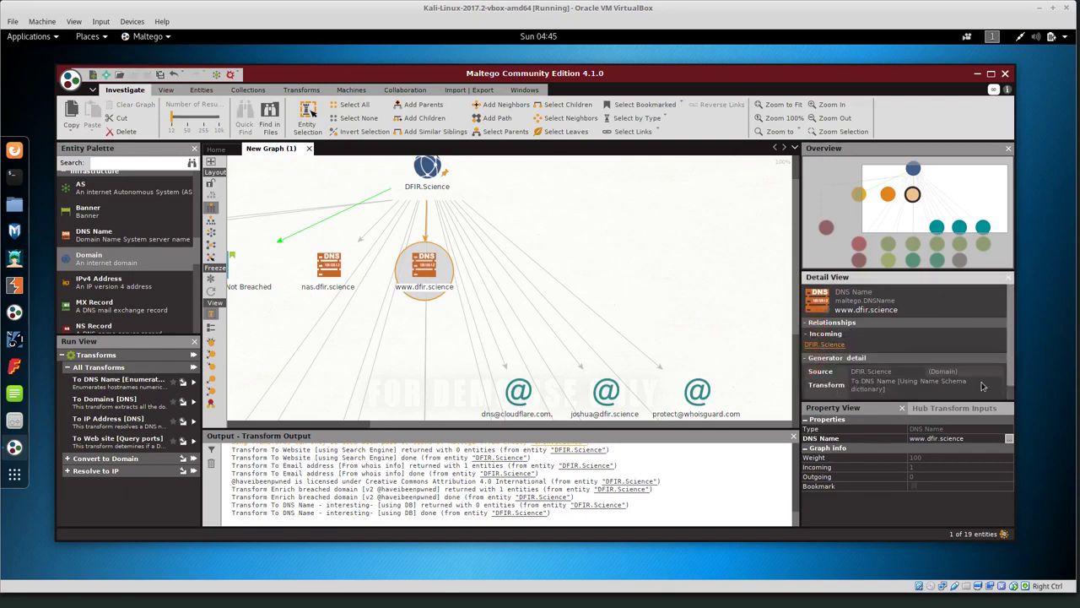
scroll(939, 397, "down", 1)
left_click(424, 275)
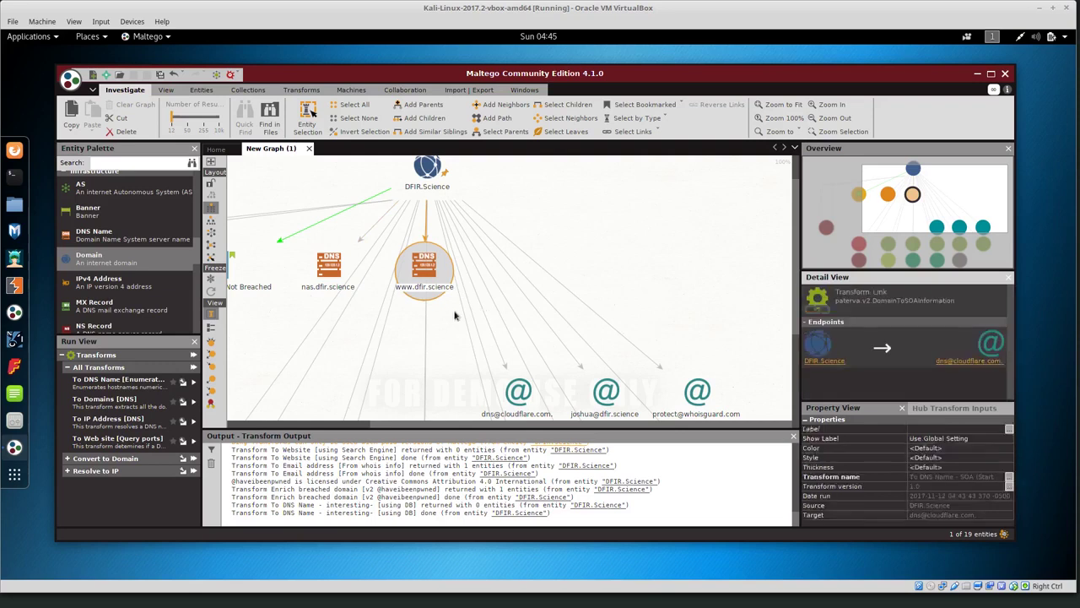
left_click(757, 299)
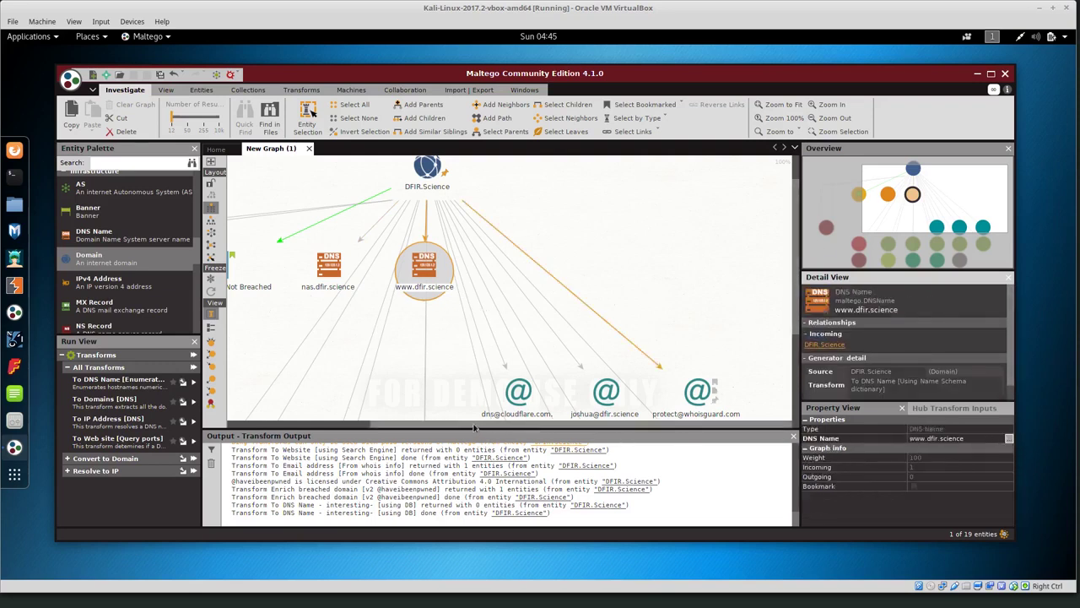
left_click_drag(472, 425, 395, 426)
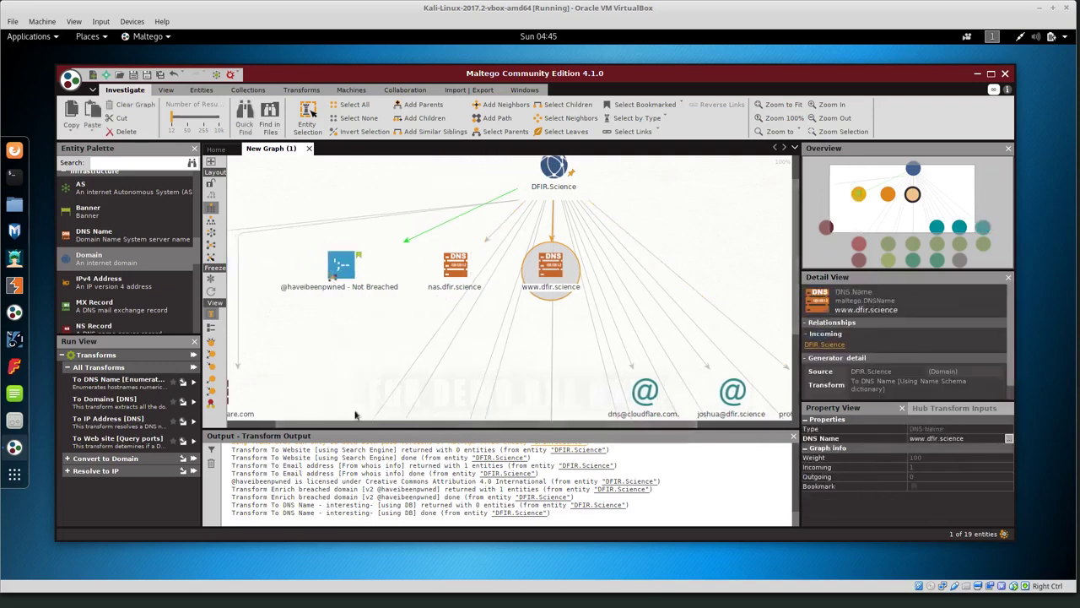
left_click(355, 425)
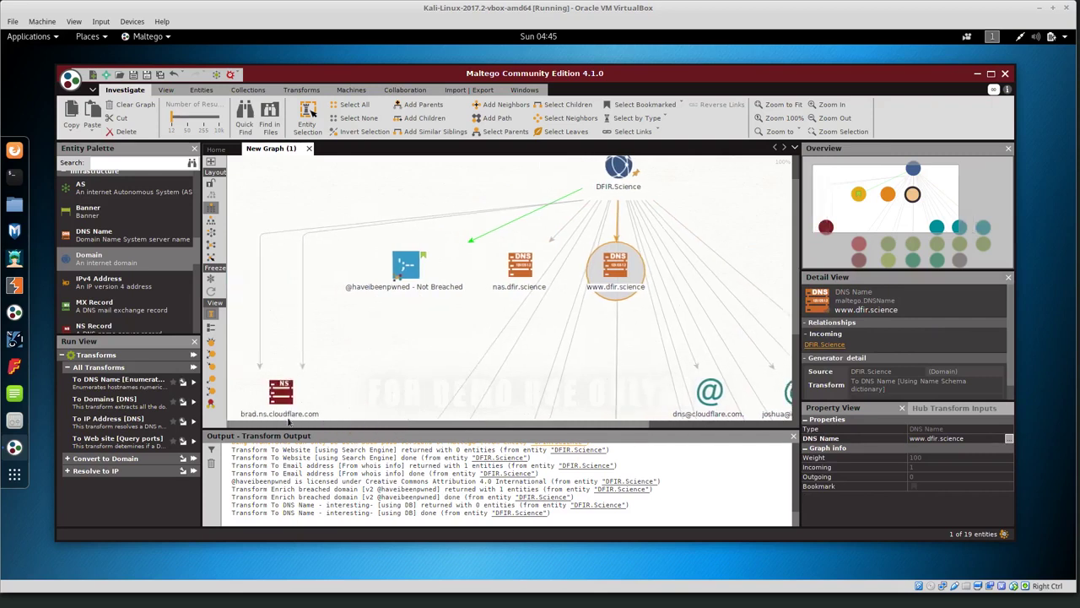
left_click(463, 360)
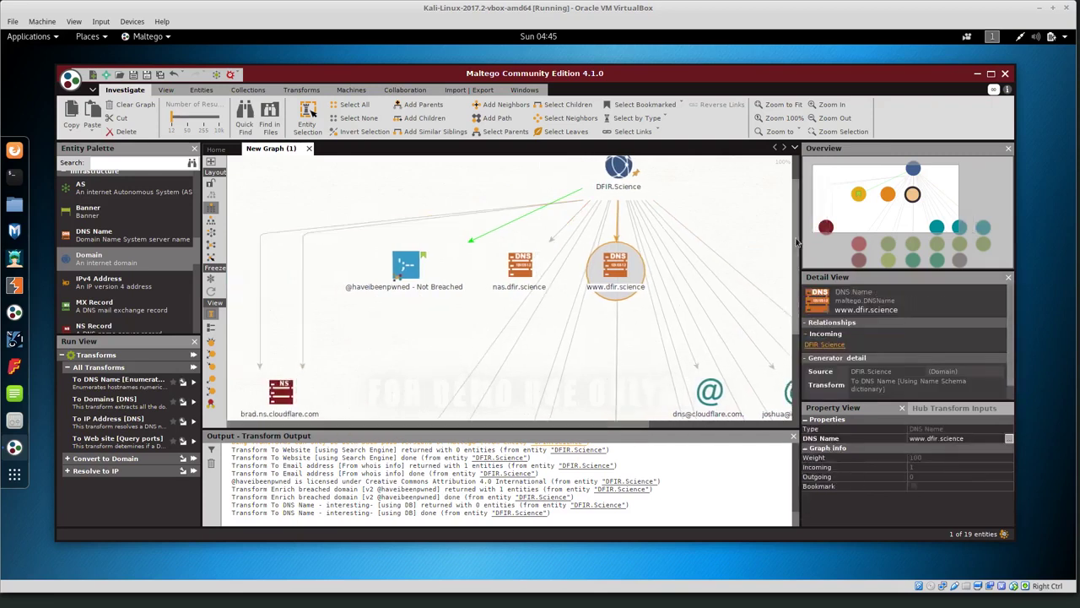
left_click_drag(799, 241, 798, 322)
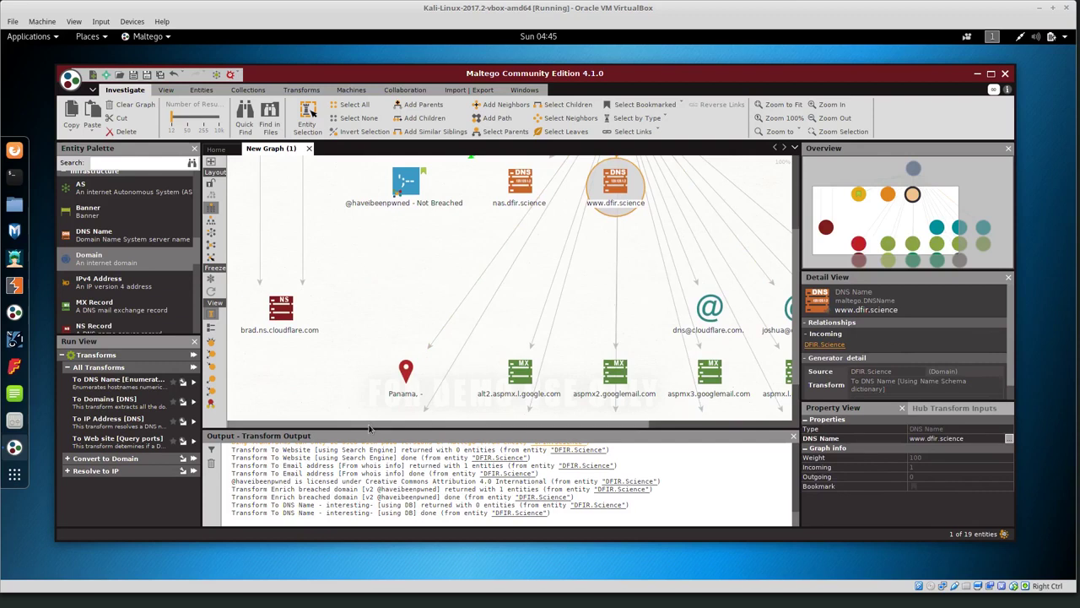
left_click_drag(366, 422, 303, 428)
left_click(279, 329)
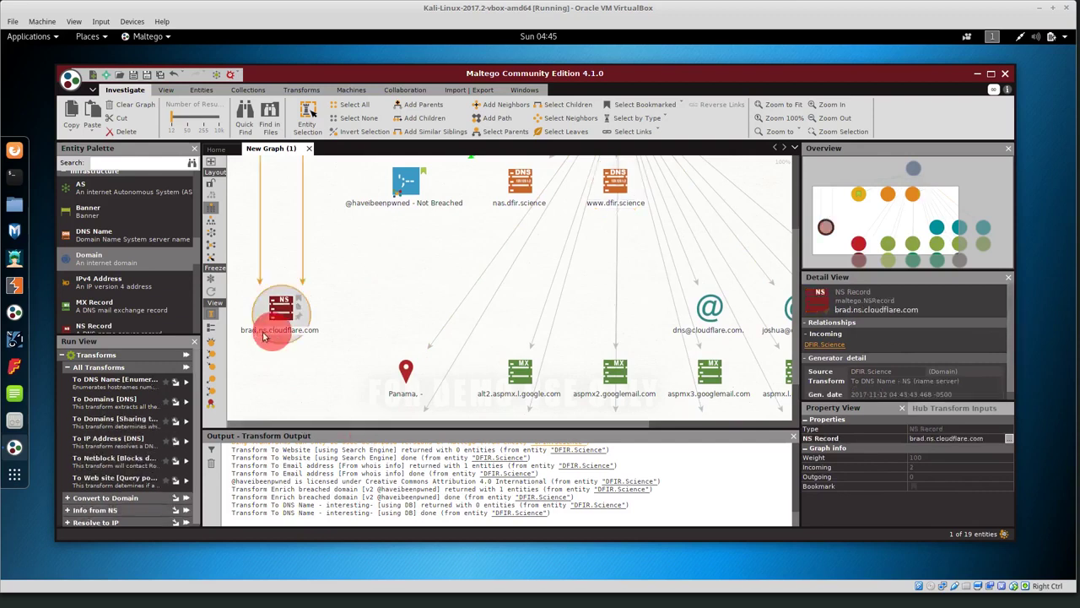
left_click_drag(350, 425, 506, 431)
left_click(677, 321)
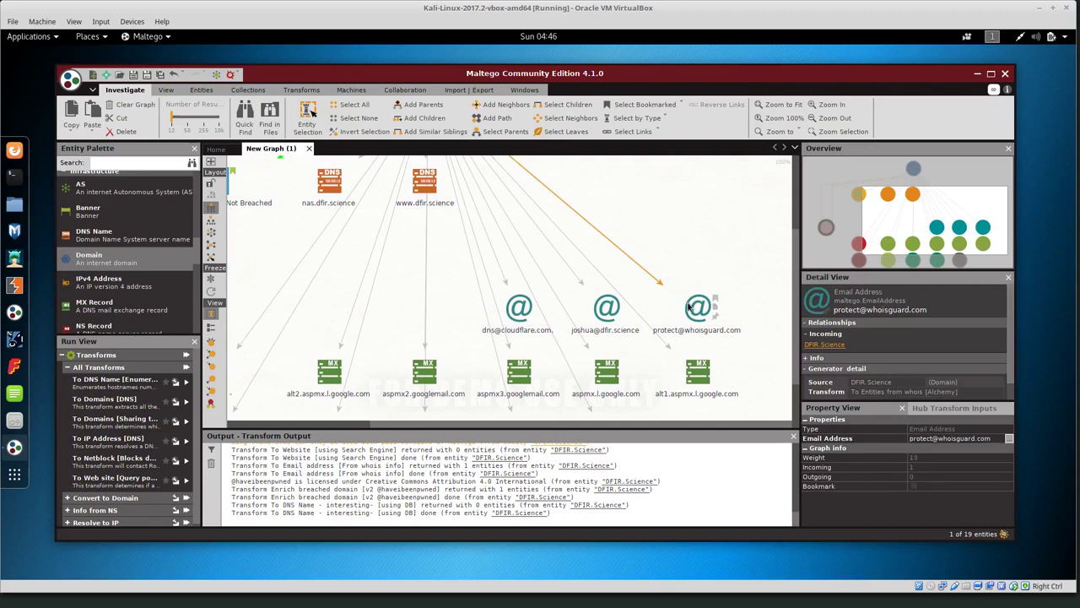
left_click(605, 321)
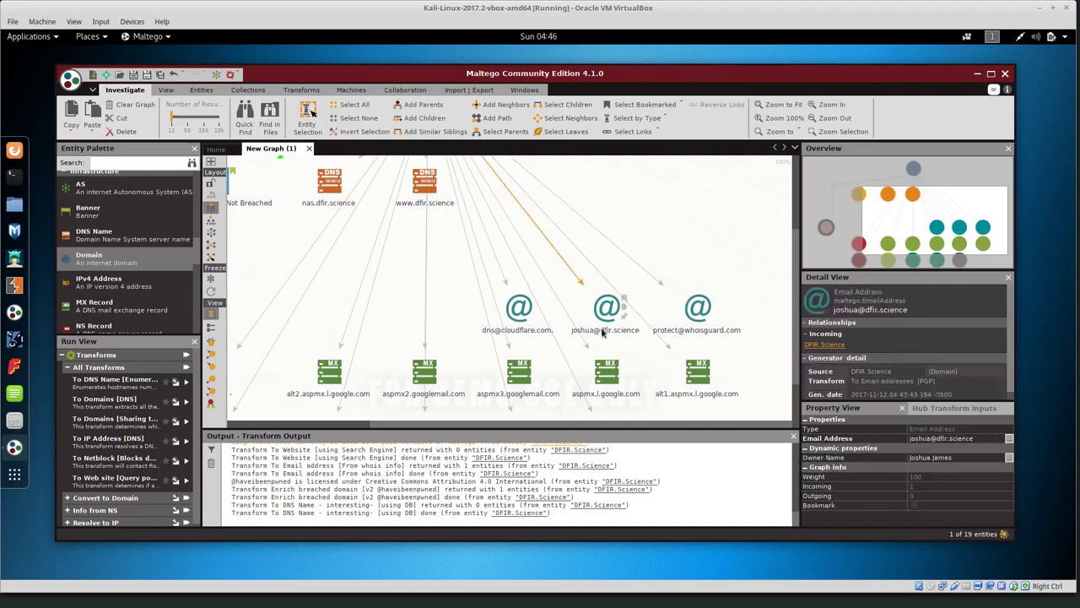
left_click(604, 321)
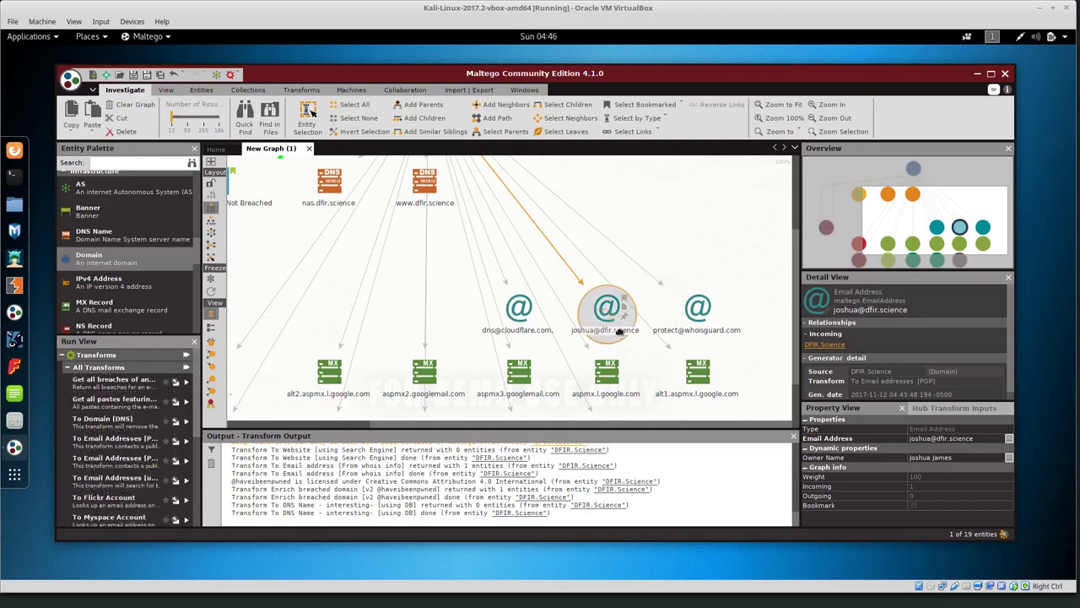
mouse_move(519, 332)
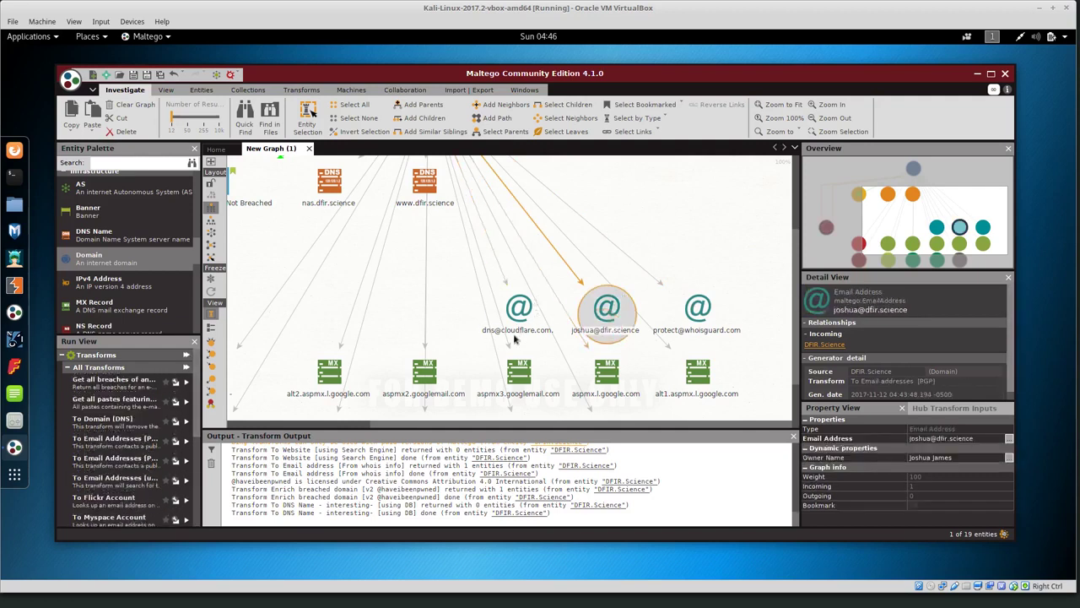
left_click(796, 284)
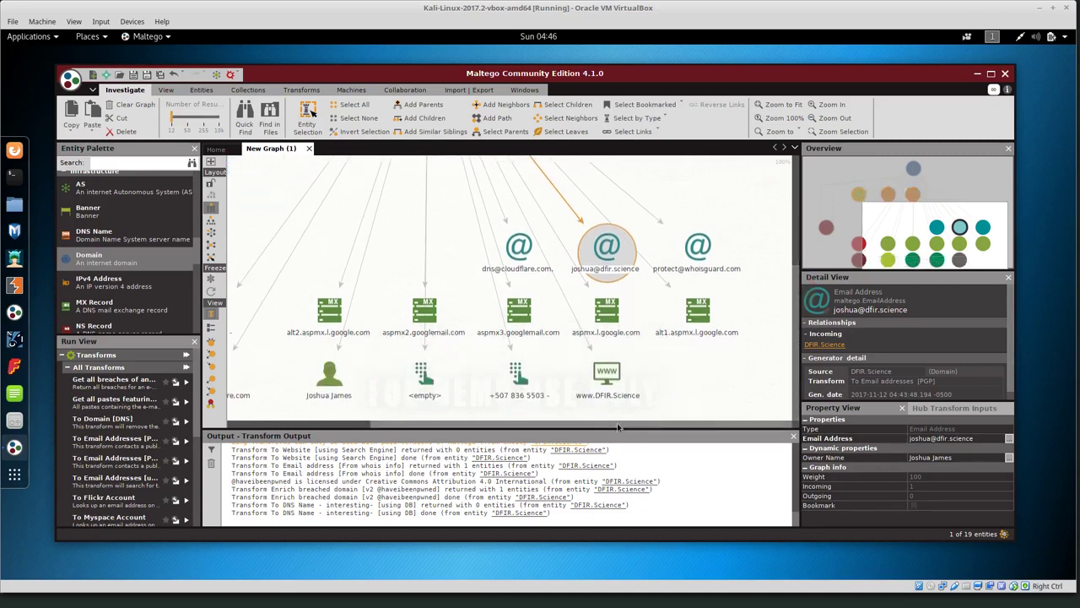
left_click_drag(767, 333, 359, 367)
left_click_drag(439, 425, 346, 424)
left_click(453, 380)
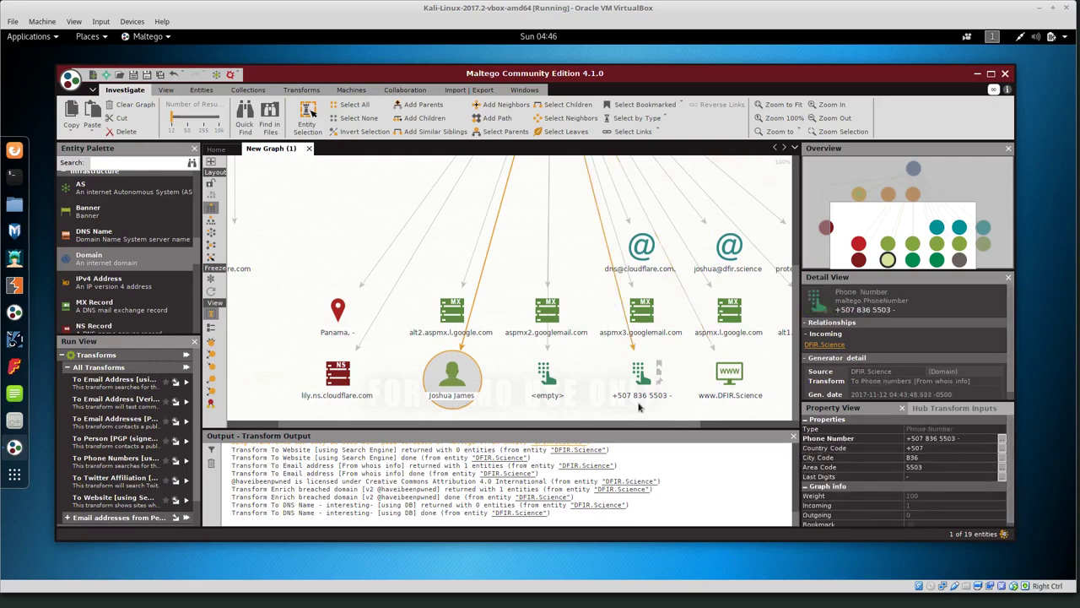
left_click_drag(532, 423, 436, 430)
left_click(415, 335)
left_click_drag(527, 427, 651, 426)
left_click(379, 375)
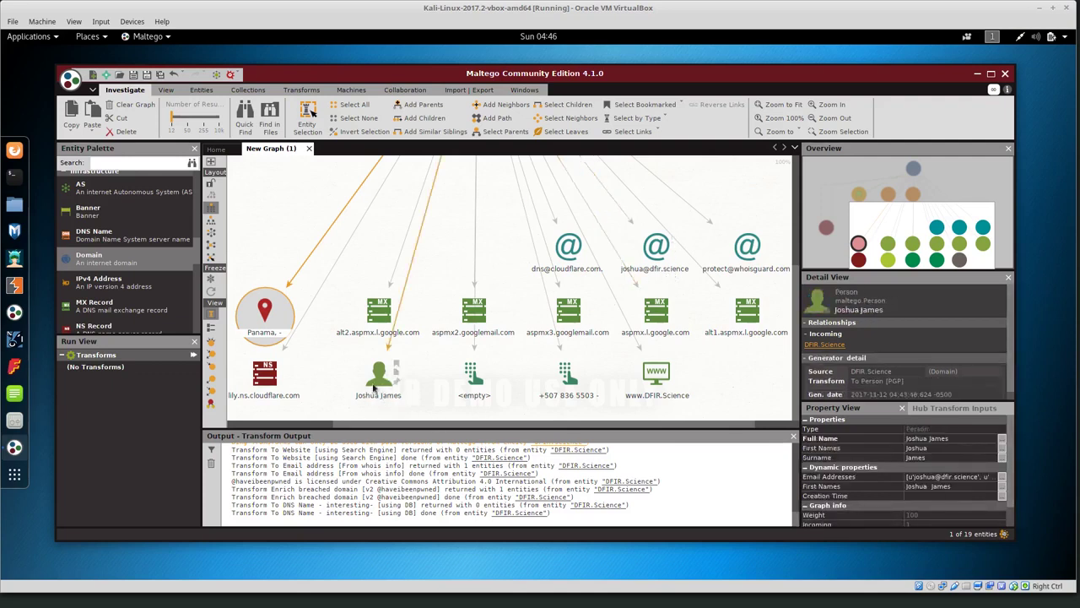
Step: Run all transforms on Joshua James, declining the sign-in prompt
right_click(377, 380)
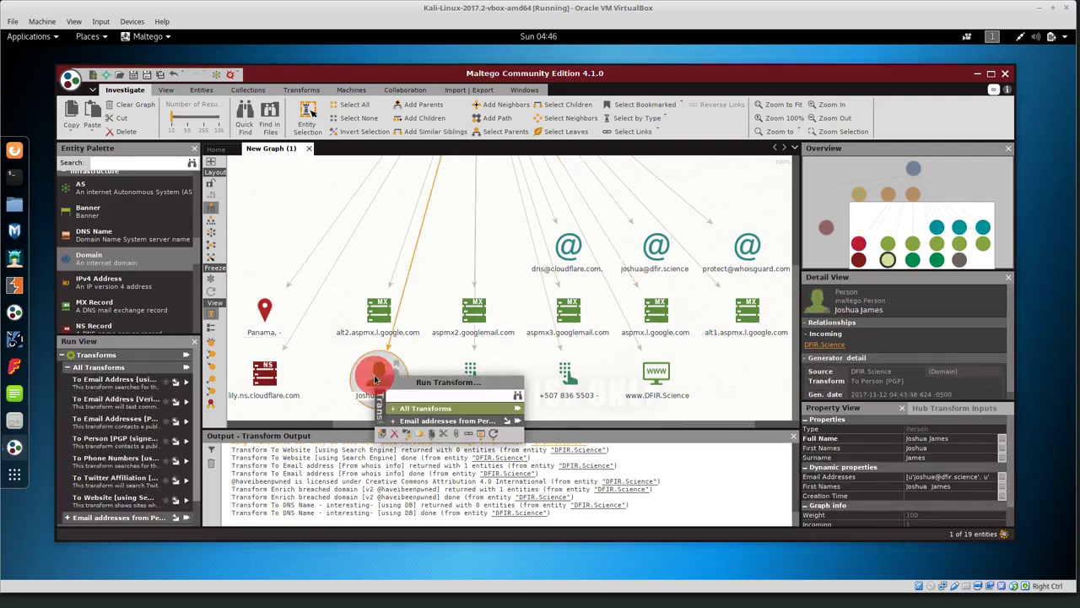
left_click(426, 409)
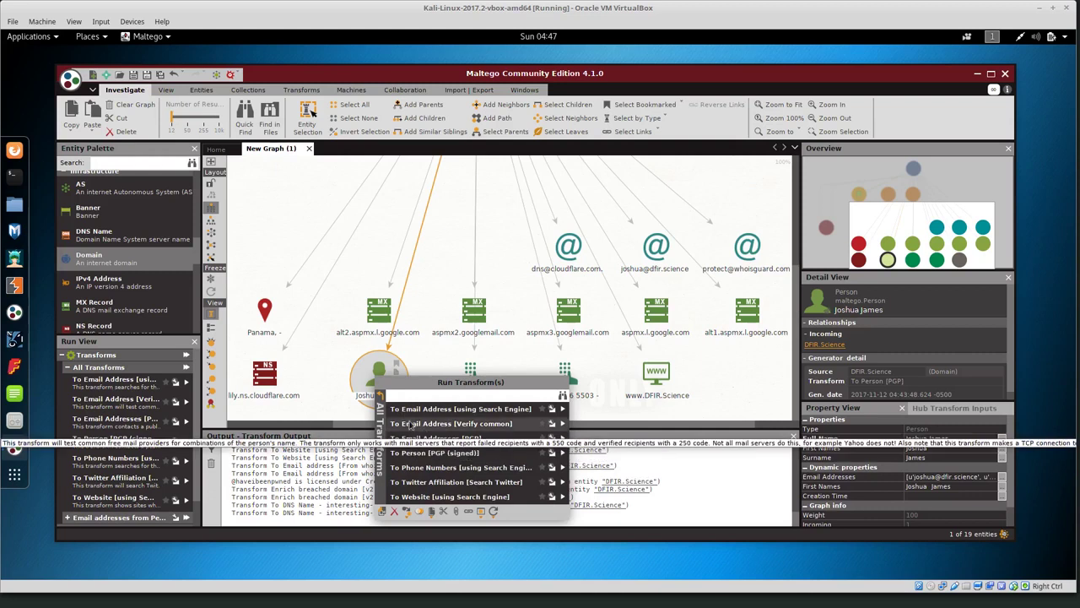
left_click(380, 403)
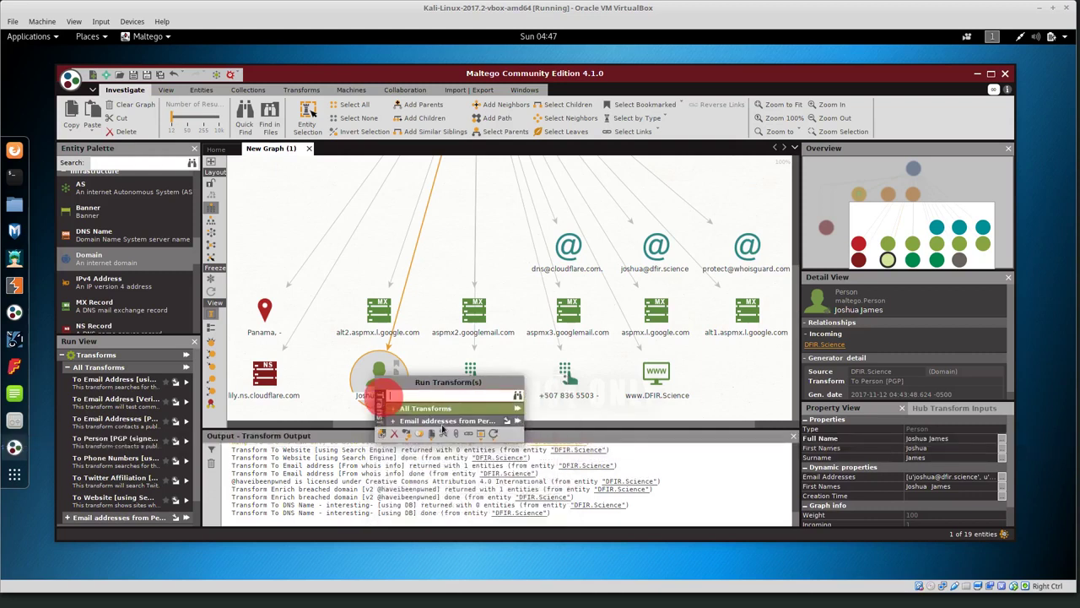
left_click(518, 412)
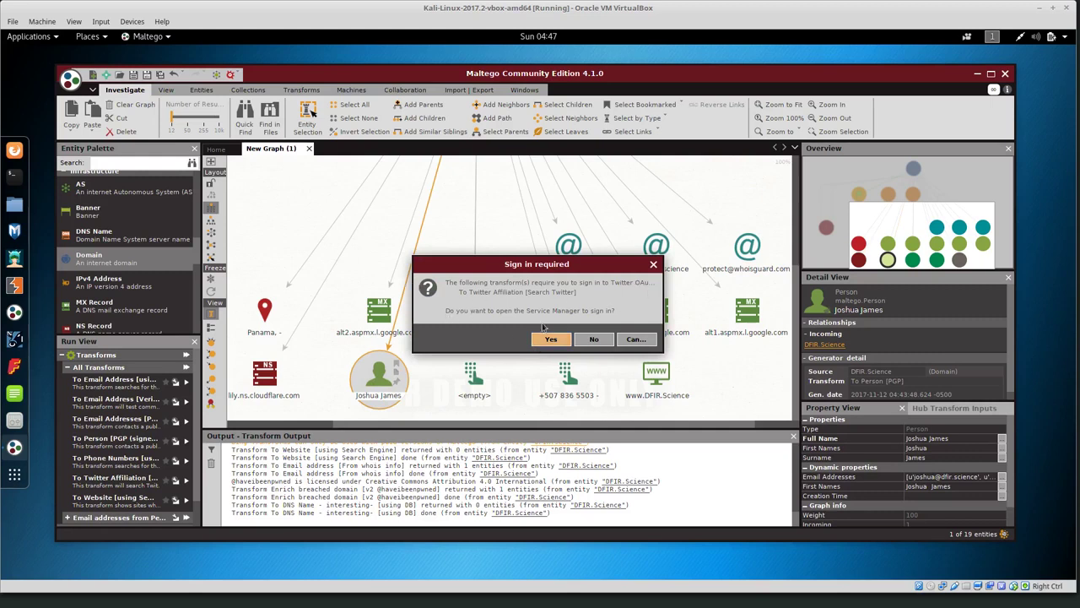
left_click(591, 339)
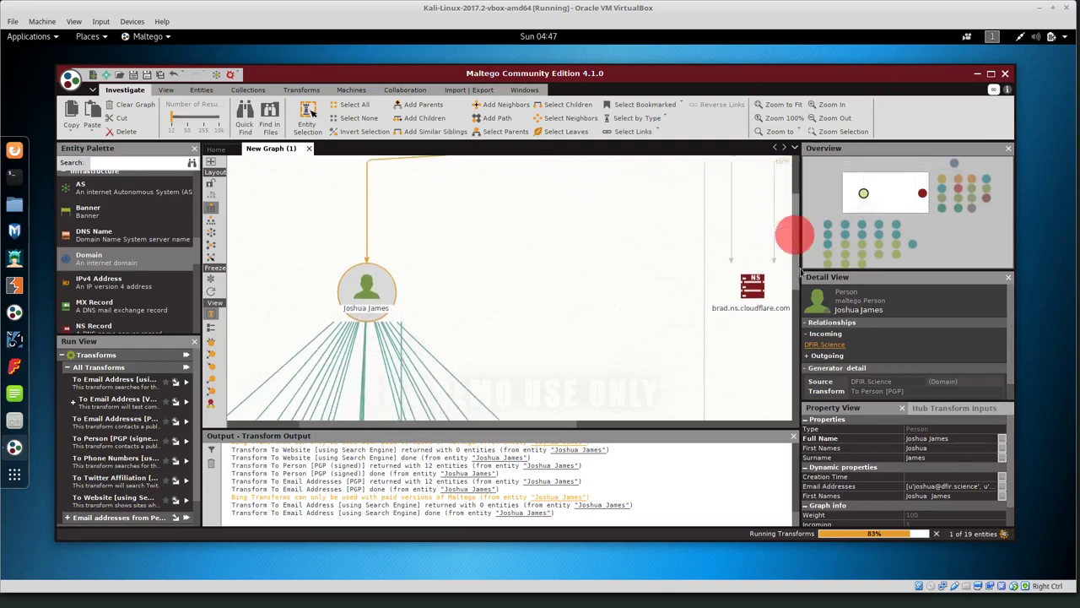
Step: Scroll through the graph to review the new email addresses and people
scroll(518, 326, "down", 3)
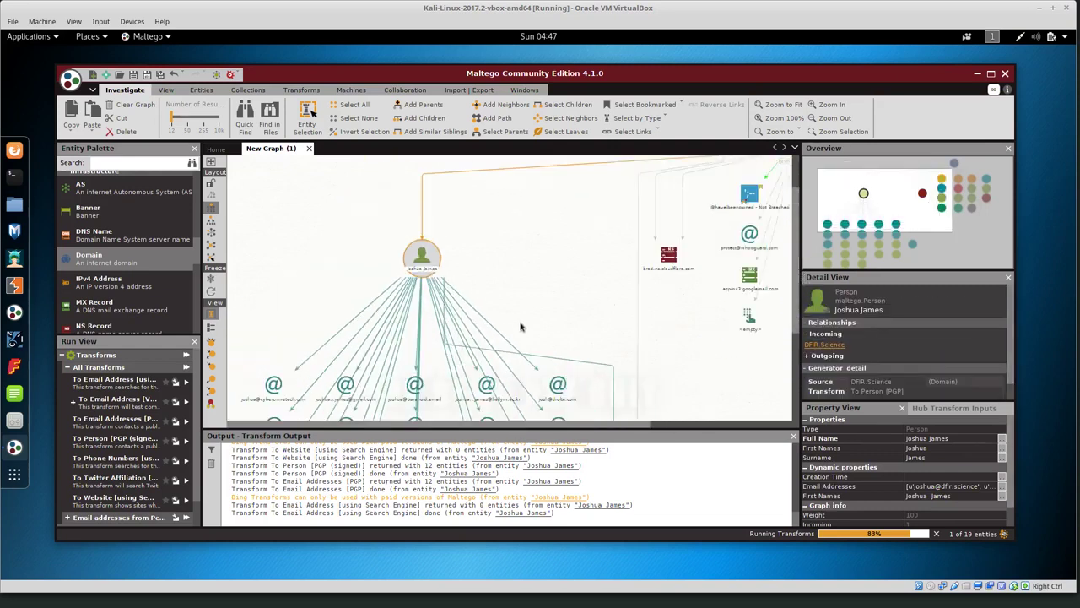
left_click(623, 424)
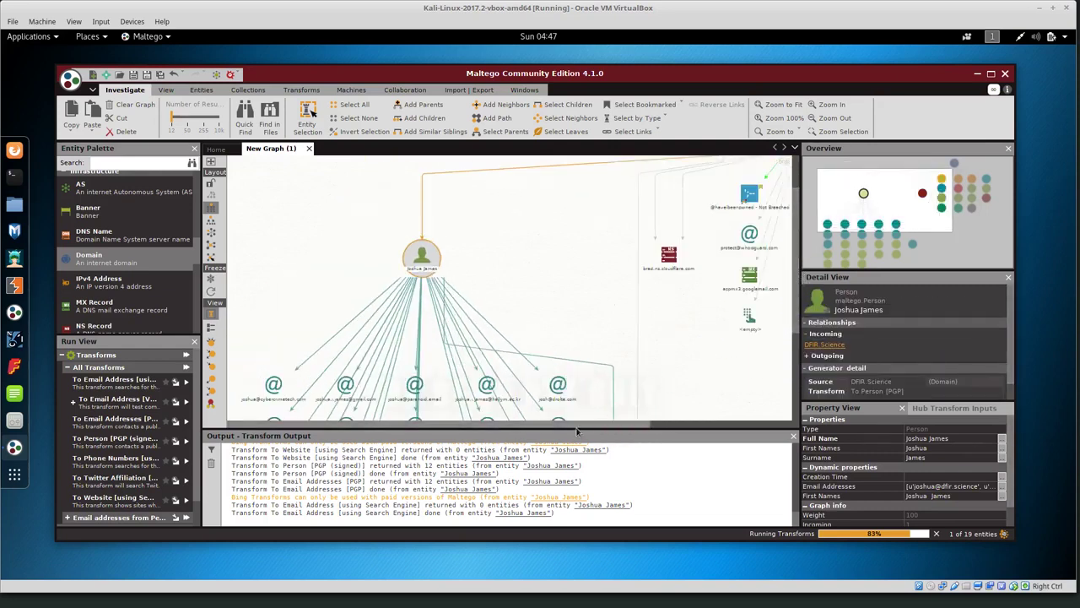
mouse_move(793, 263)
left_mouse_down()
mouse_move(799, 341)
mouse_move(792, 267)
left_mouse_up()
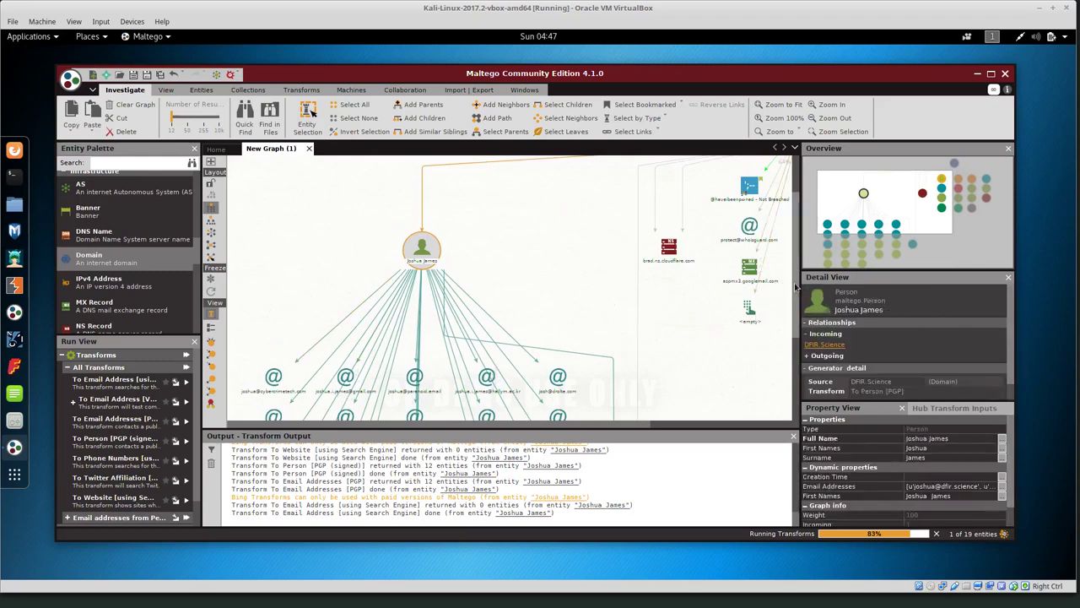
left_click_drag(794, 267, 793, 292)
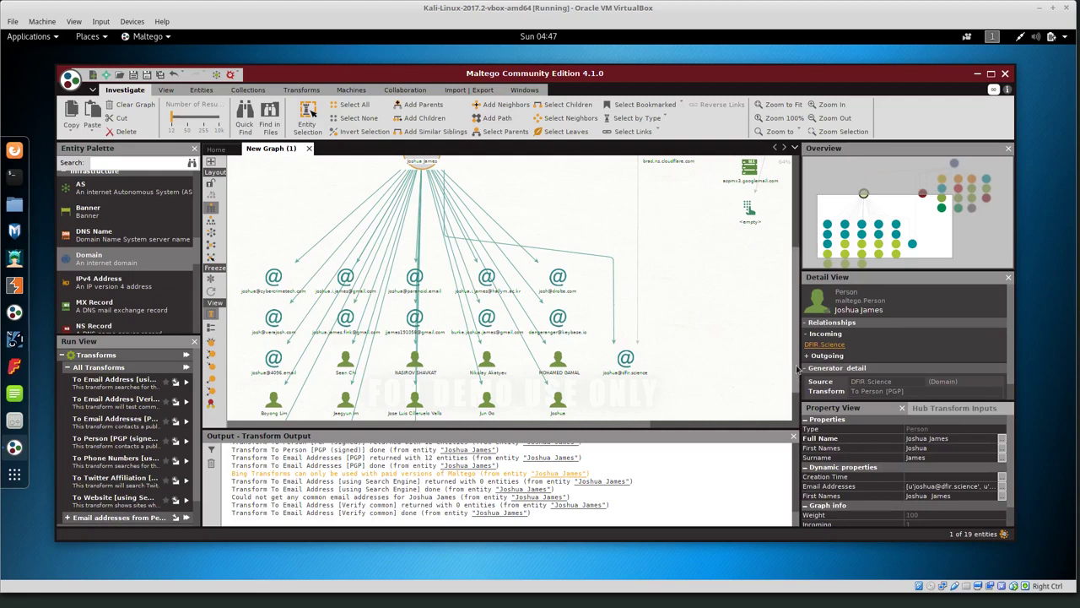
left_click_drag(794, 342, 795, 402)
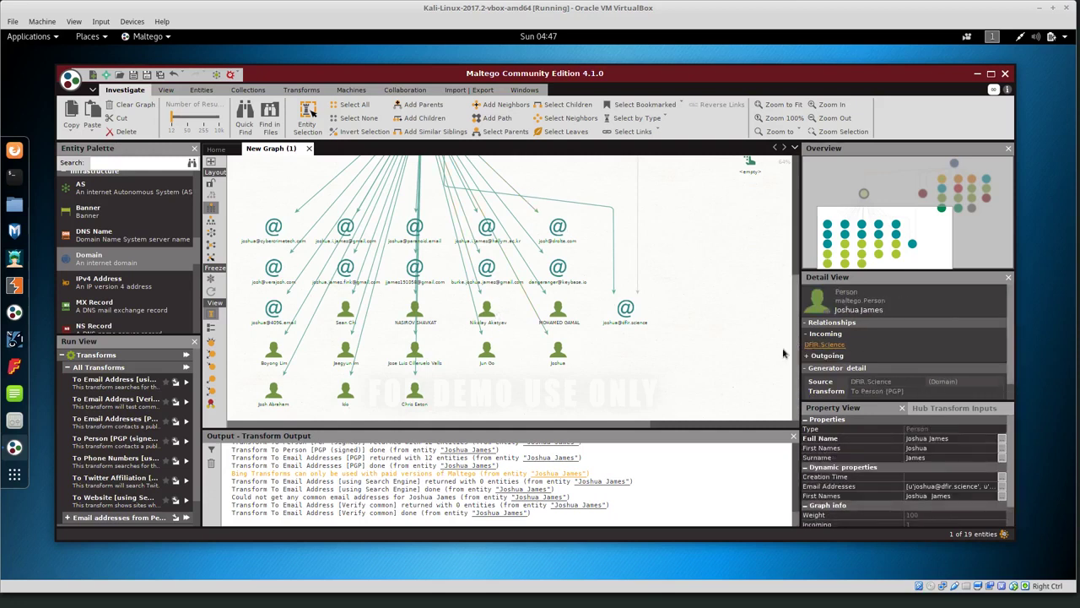
left_click_drag(794, 364, 794, 314)
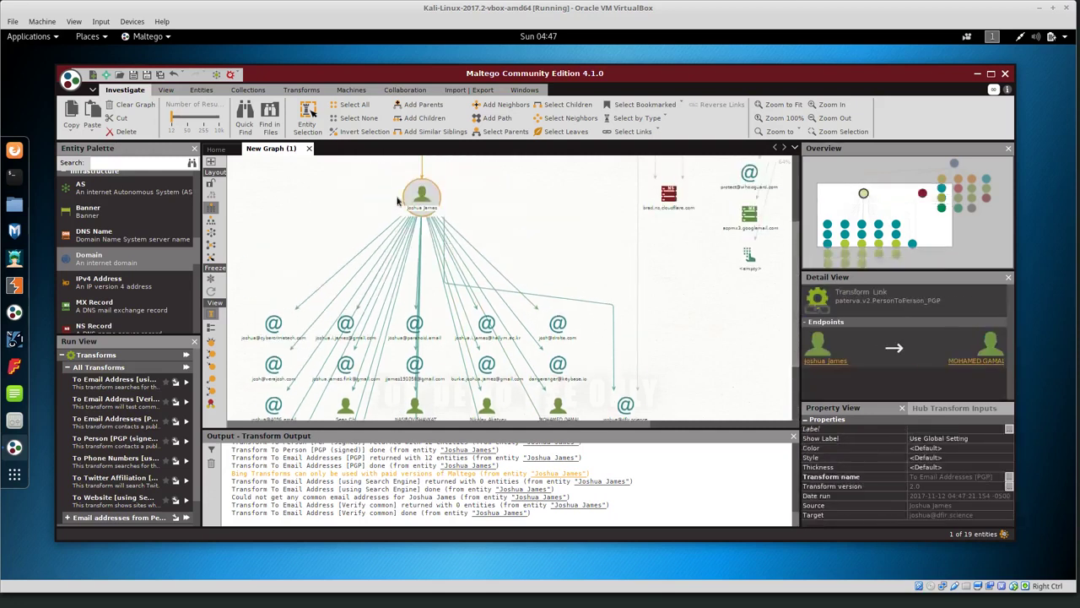
left_click_drag(797, 363, 793, 297)
scroll(797, 336, "down", 5)
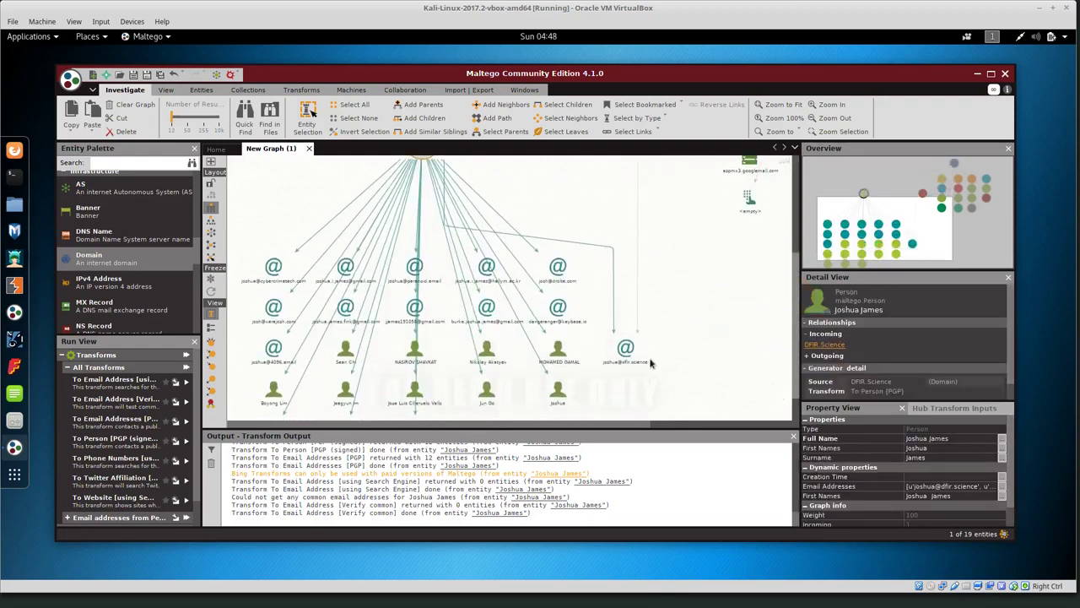
left_click(624, 348)
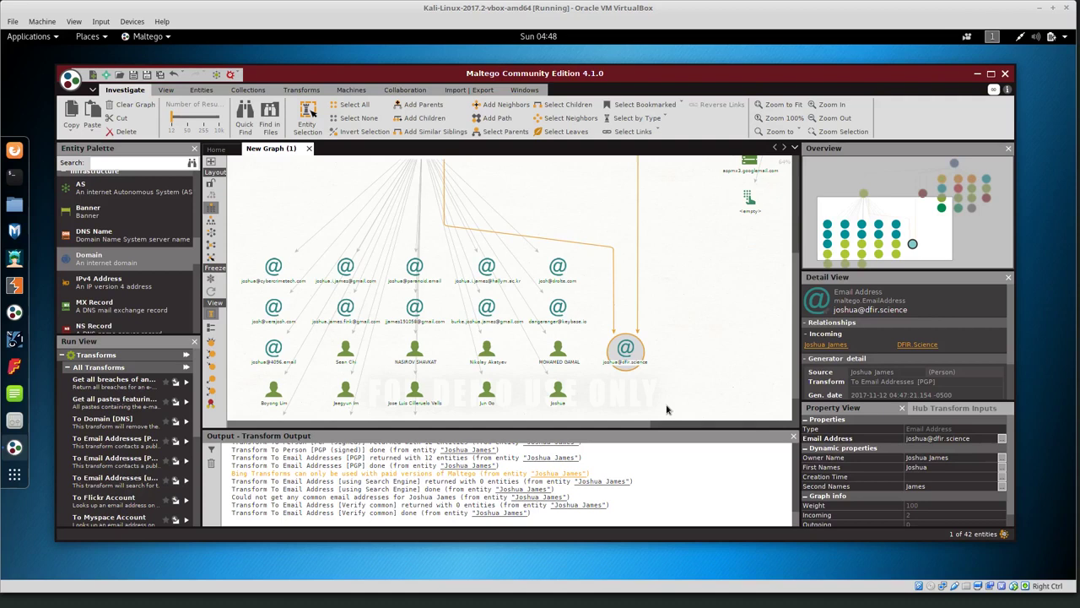
scroll(667, 409, "up", 3)
scroll(667, 409, "down", 1)
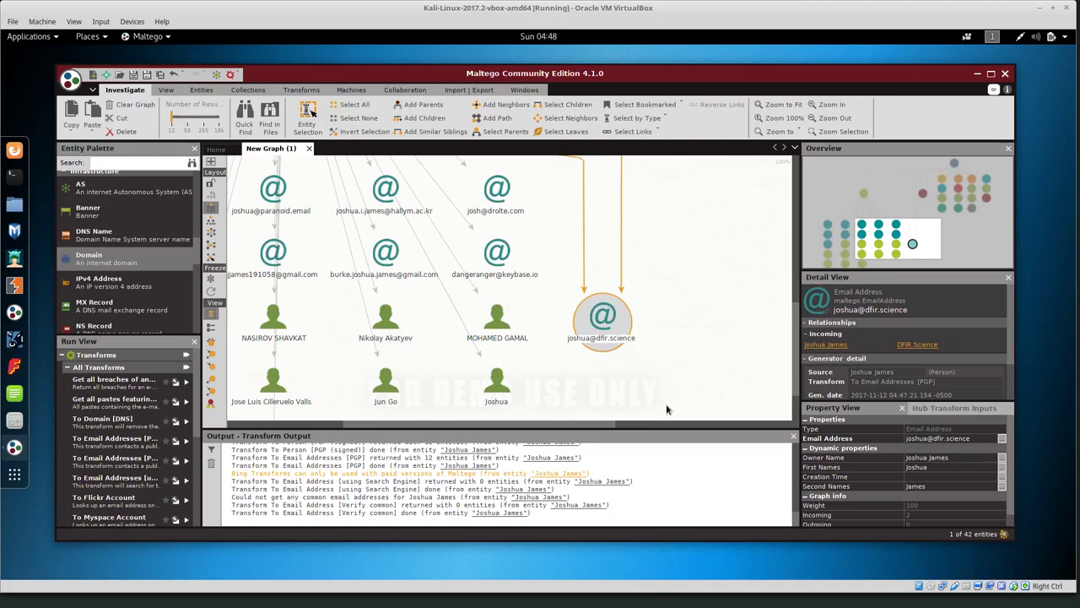
mouse_move(640, 422)
left_mouse_down()
mouse_move(460, 430)
mouse_move(692, 424)
mouse_move(682, 423)
left_mouse_up()
left_click_drag(798, 386, 804, 267)
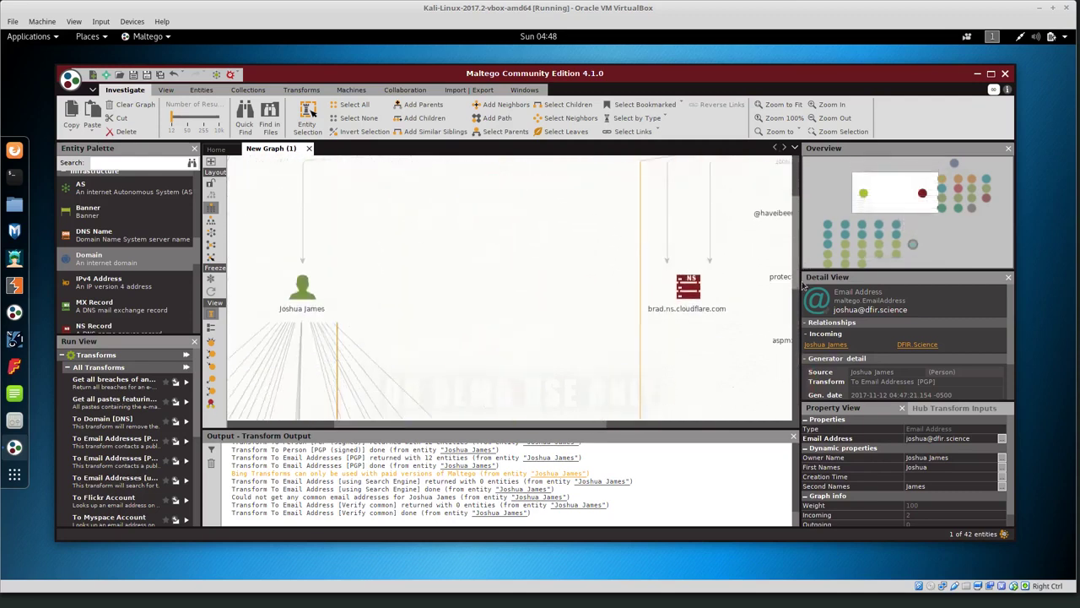
scroll(506, 295, "down", 5)
right_click(621, 314)
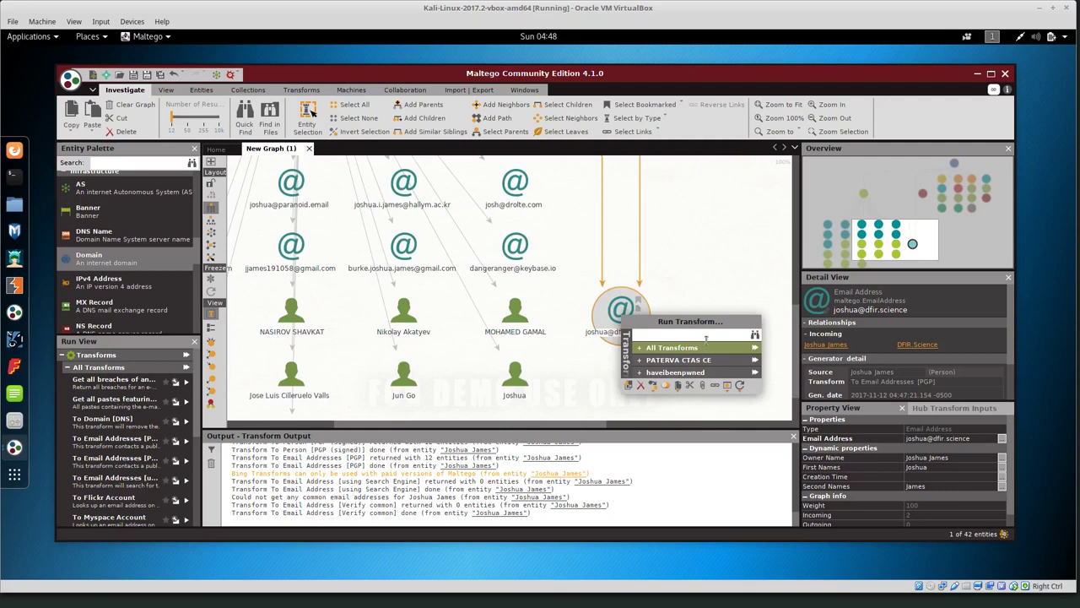
left_click(755, 350)
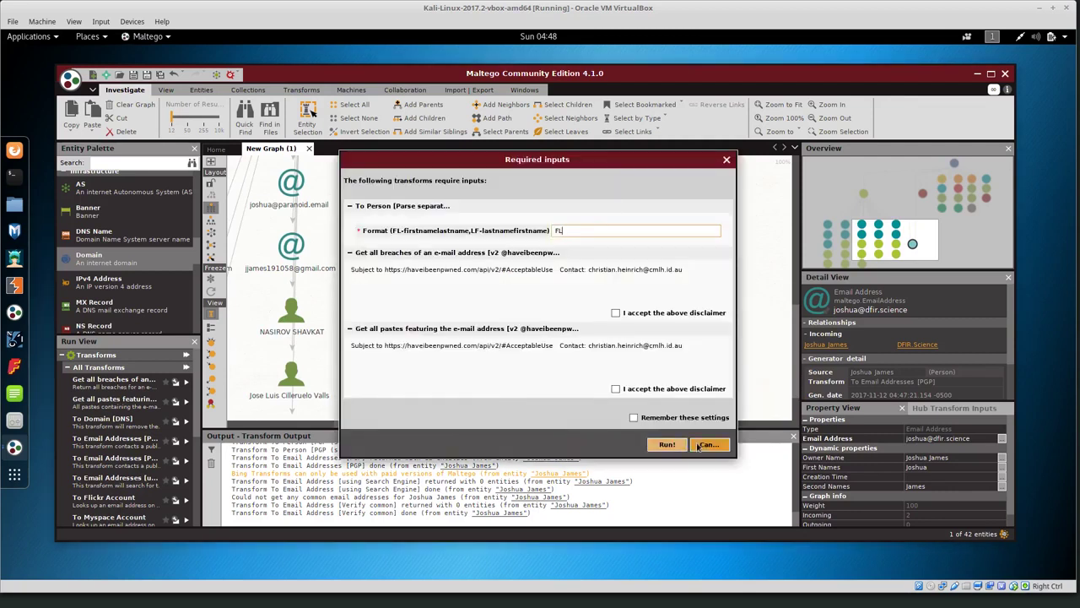
left_click(615, 313)
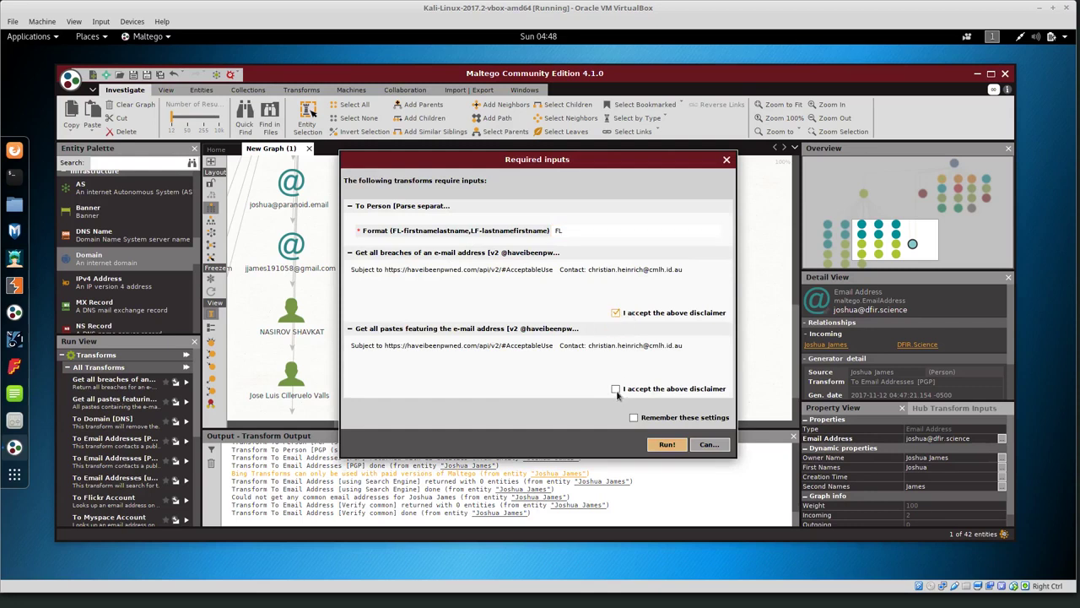
left_click(615, 389)
left_click(666, 444)
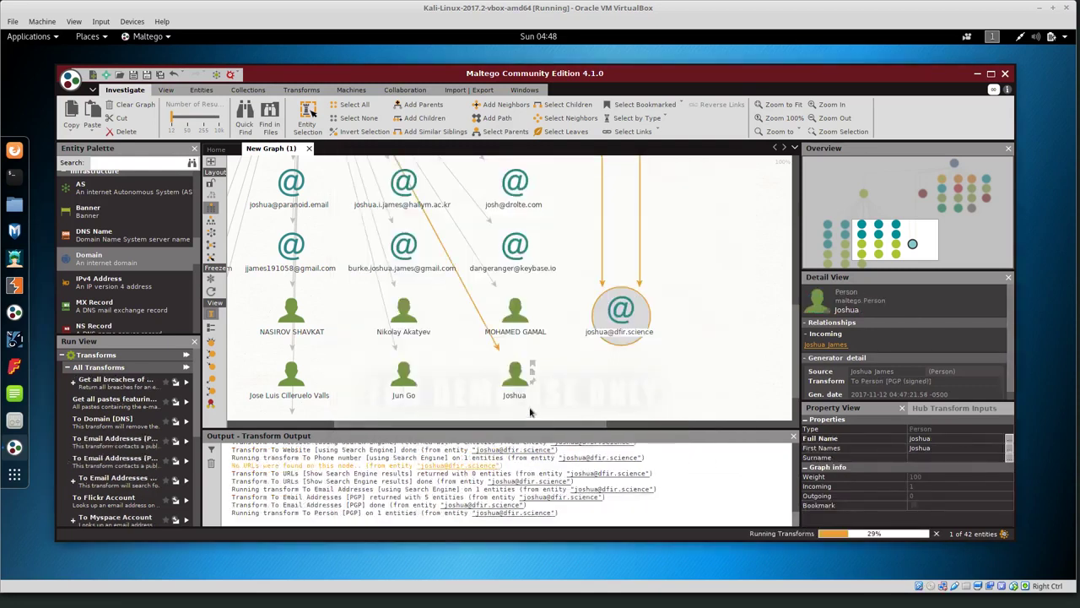
left_click(795, 300)
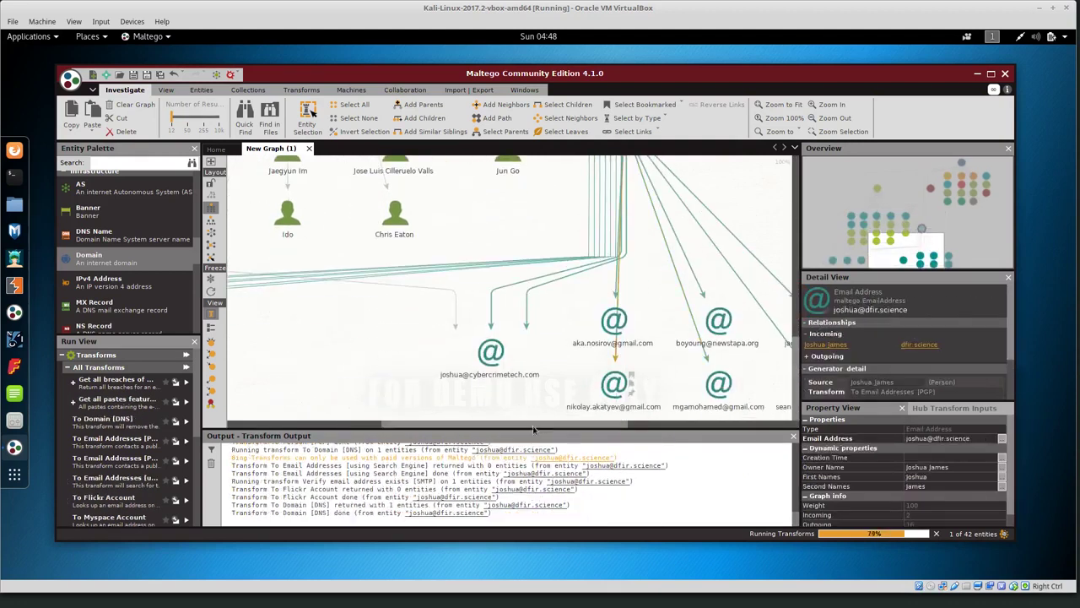
left_click_drag(534, 431, 621, 431)
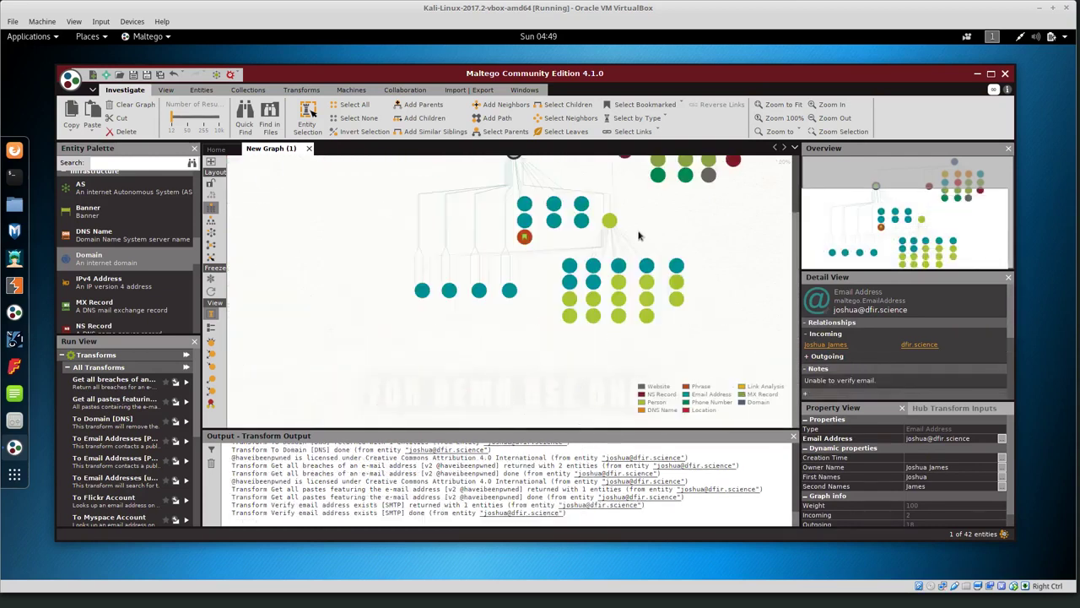
scroll(639, 237, "up", 2)
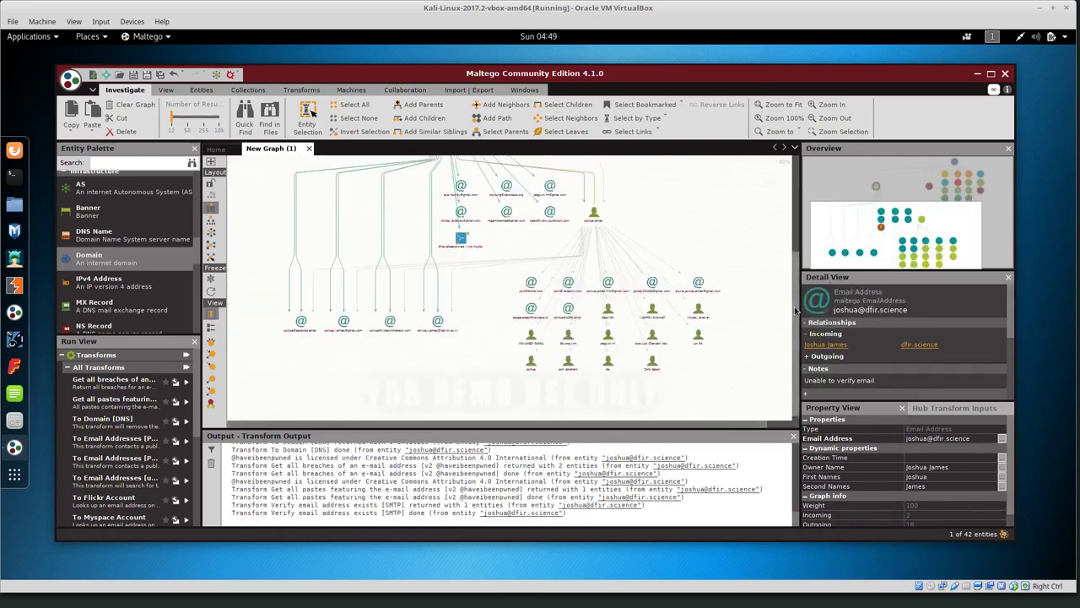
mouse_move(795, 311)
left_mouse_down()
mouse_move(792, 230)
mouse_move(794, 302)
left_mouse_up()
left_click(529, 346)
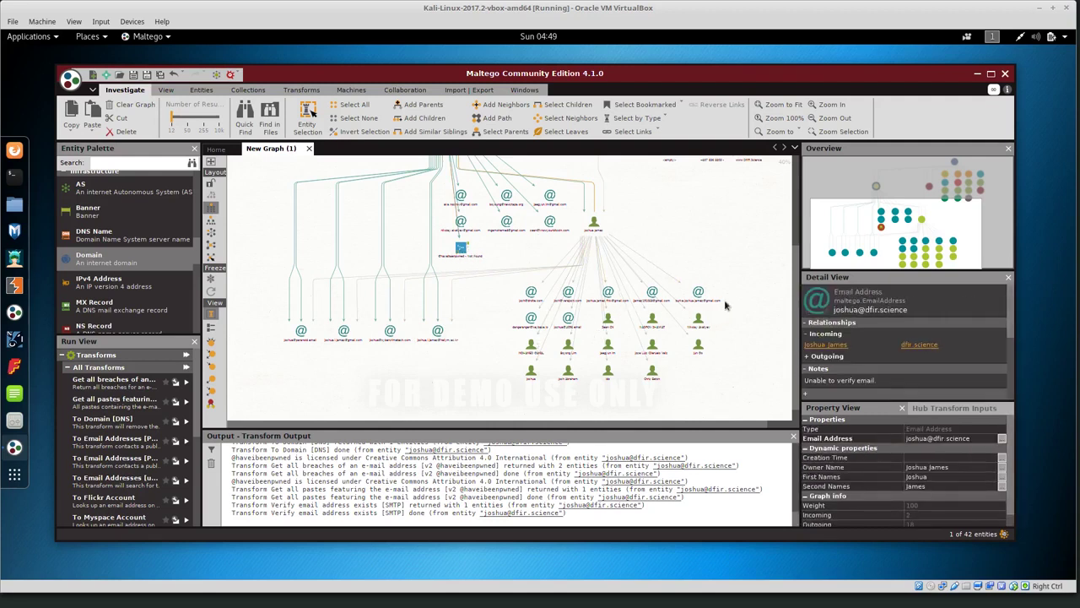
scroll(724, 305, "up", 1)
left_click_drag(793, 367, 802, 262)
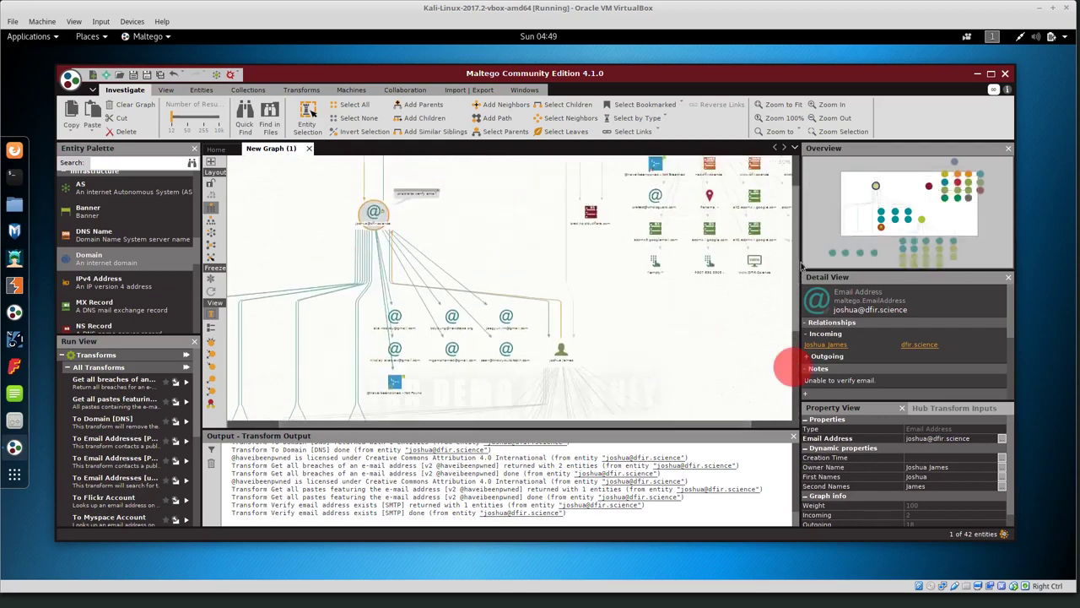
left_click_drag(544, 426, 619, 428)
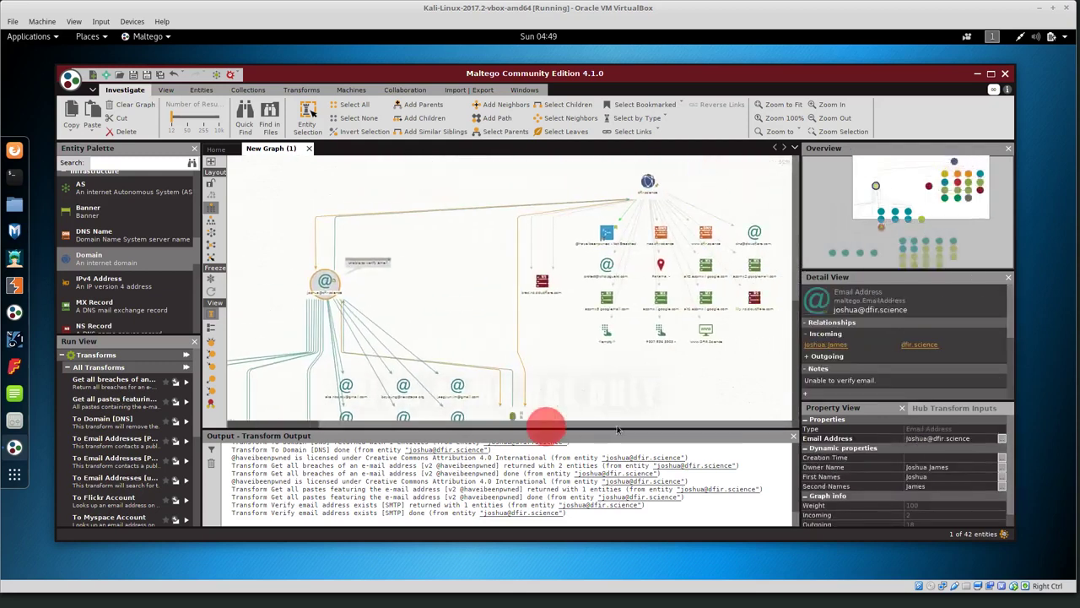
left_click(646, 182)
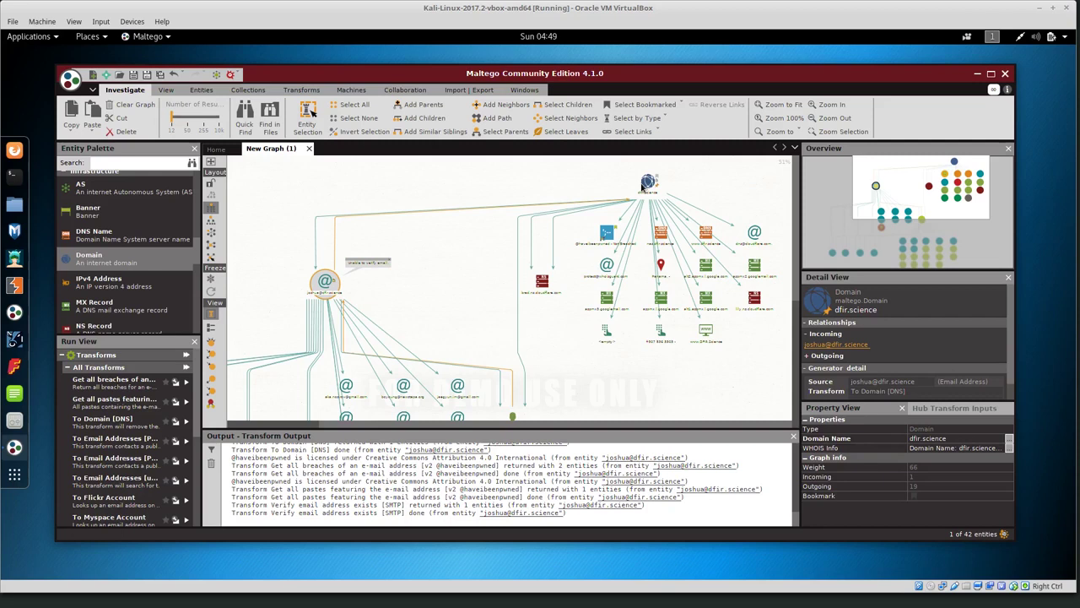
scroll(629, 294, "up", 2)
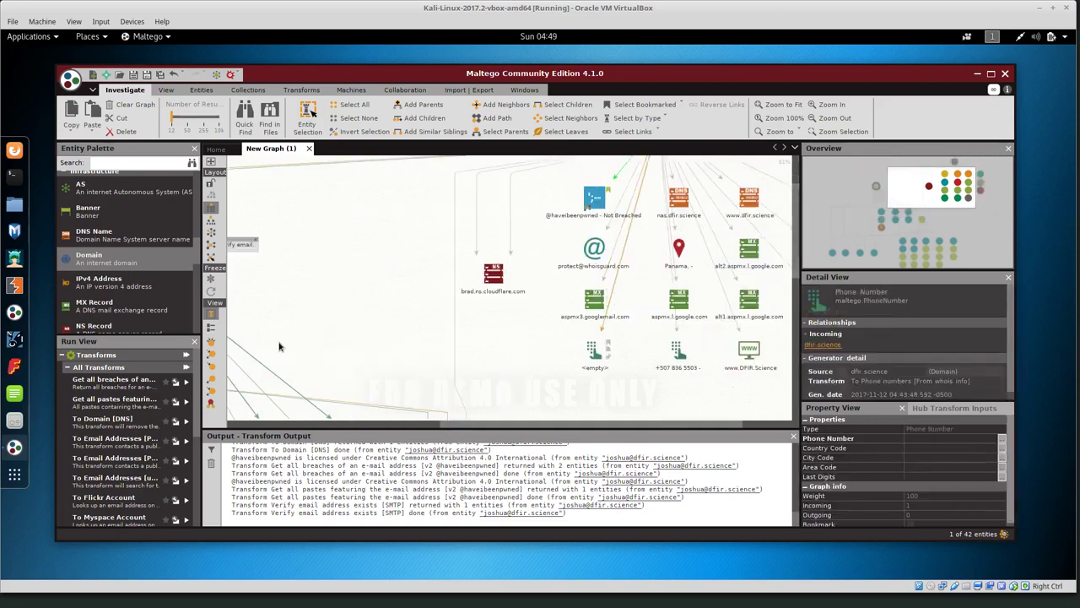
left_click(495, 418)
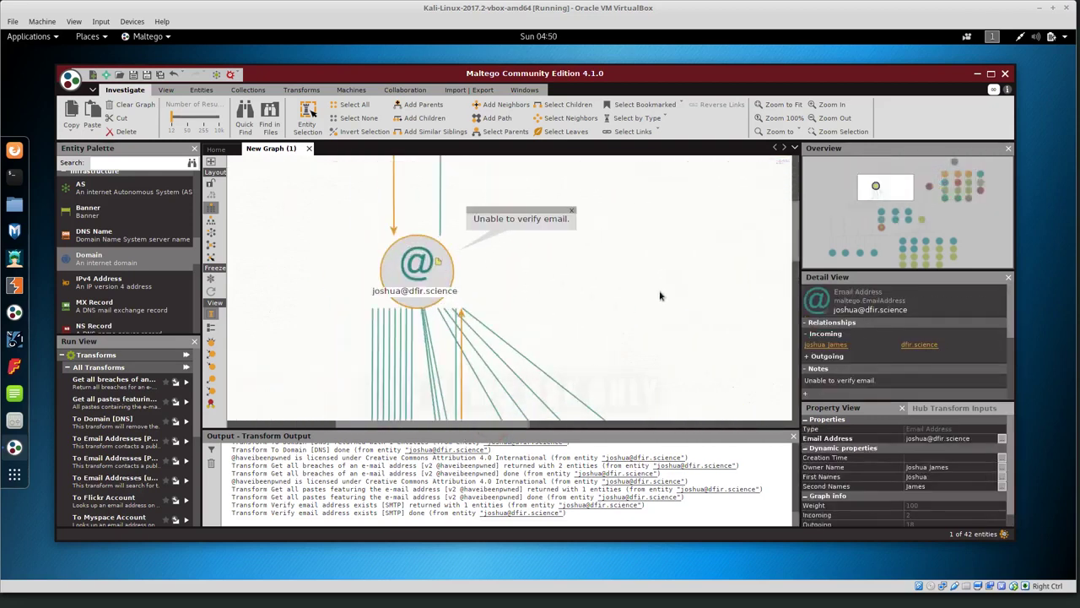
left_click_drag(798, 245, 785, 332)
scroll(575, 293, "down", 4)
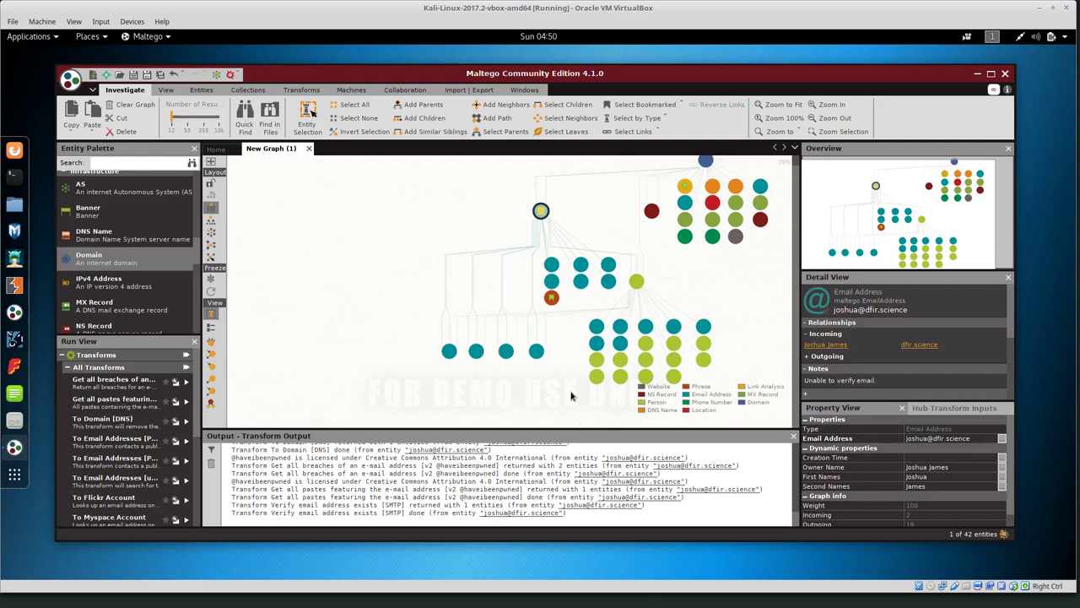
scroll(119, 239, "down", 3)
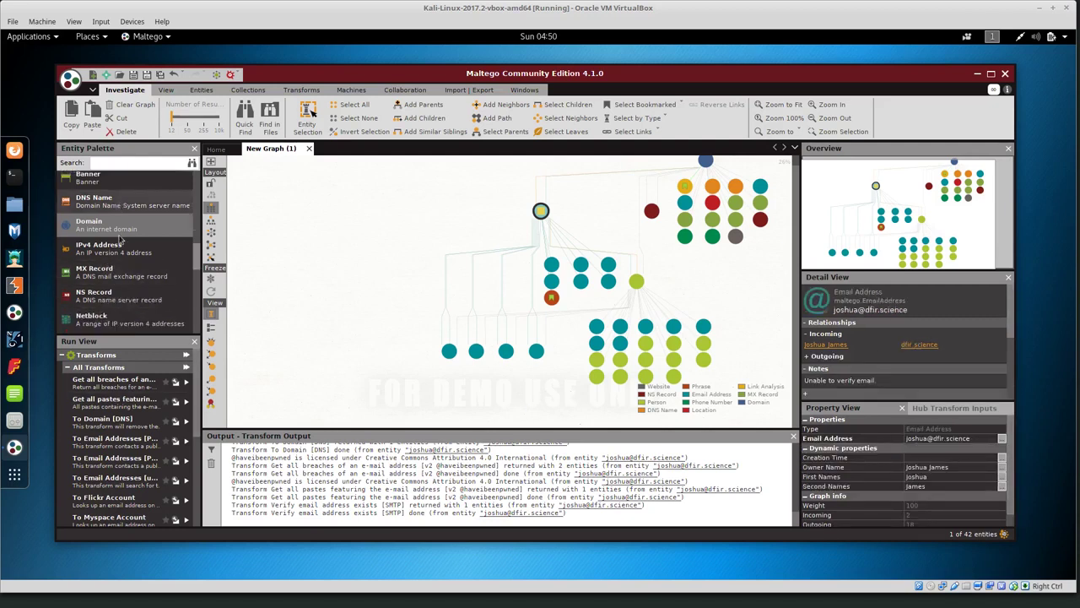
scroll(125, 247, "down", 3)
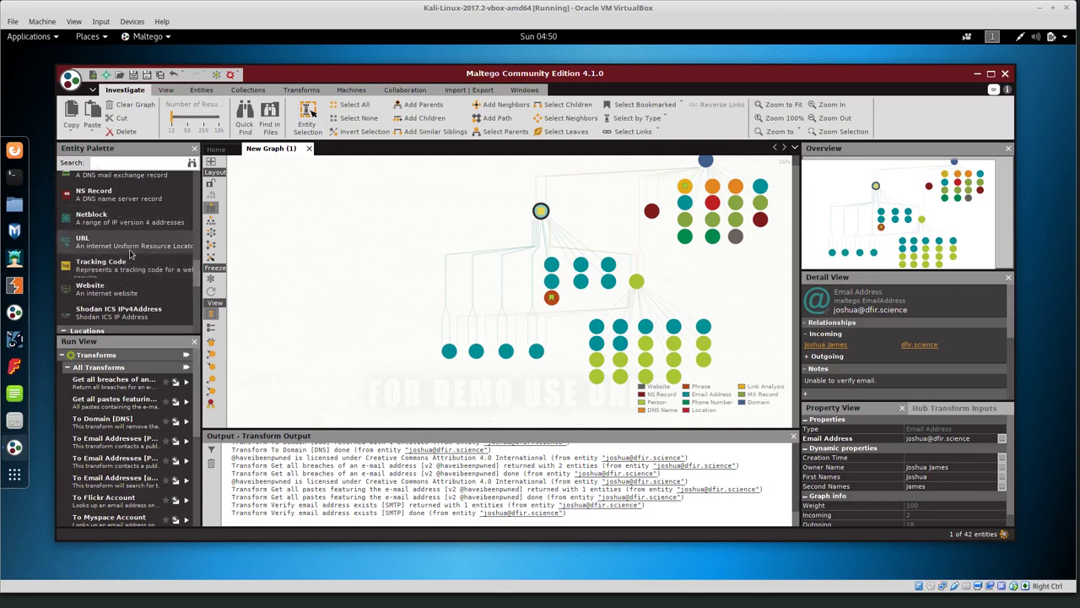
scroll(130, 254, "down", 10)
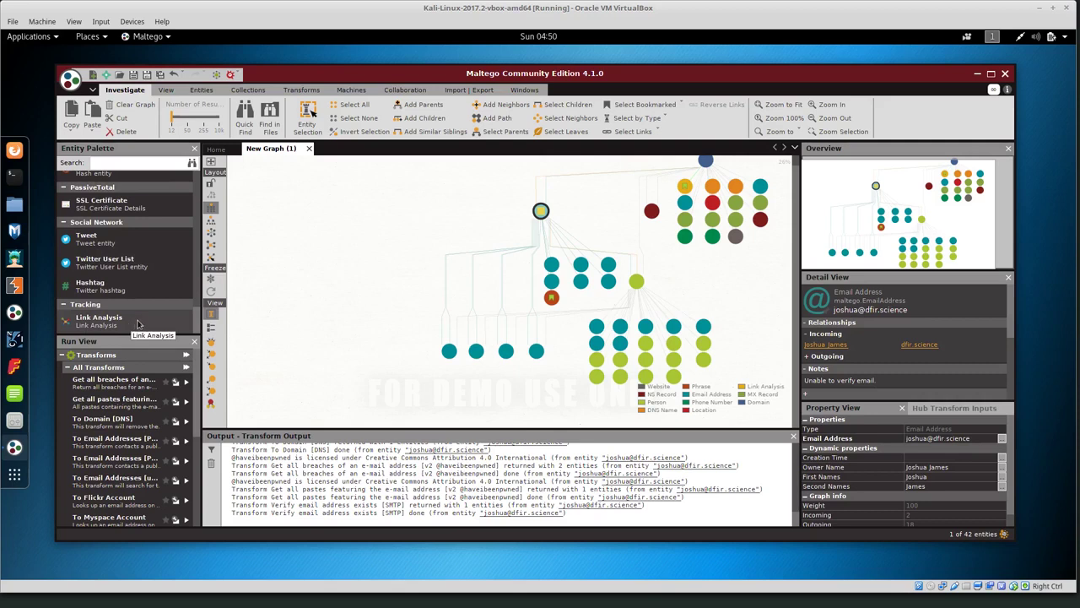
scroll(139, 325, "up", 8)
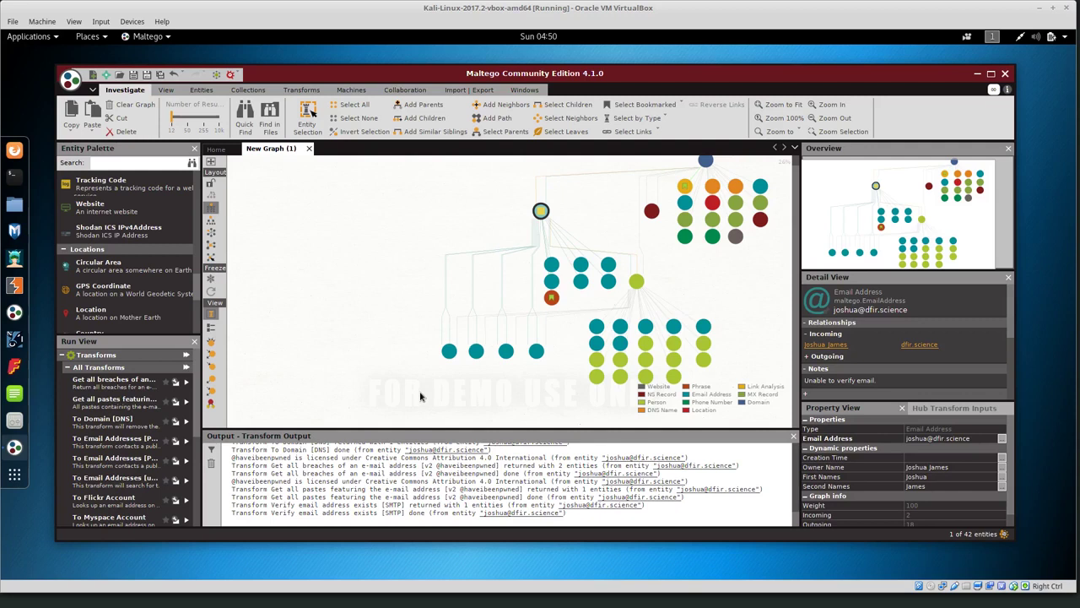
left_click(551, 264)
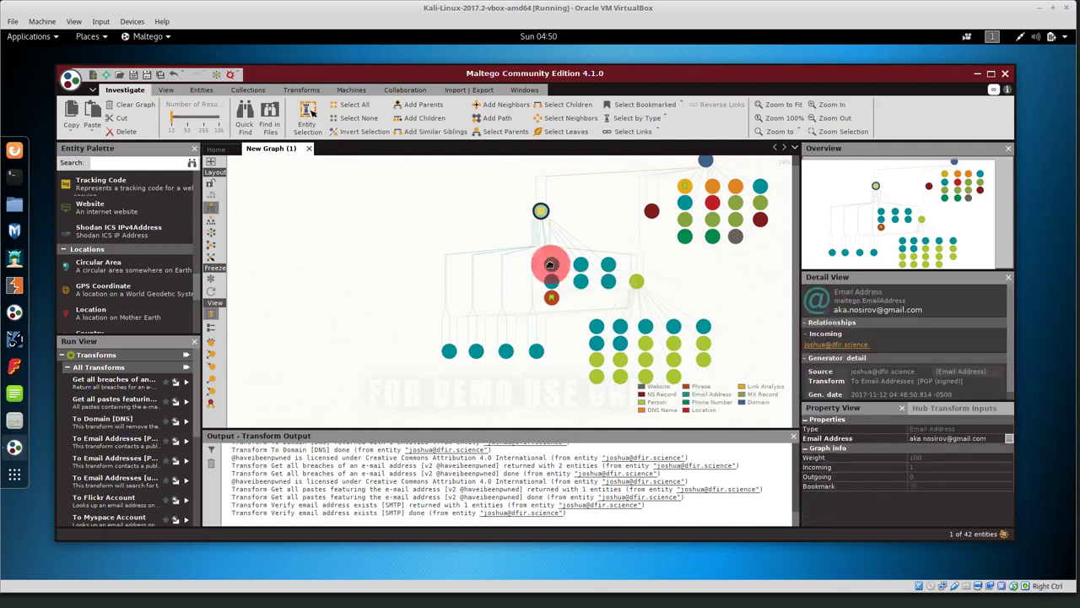
right_click(552, 264)
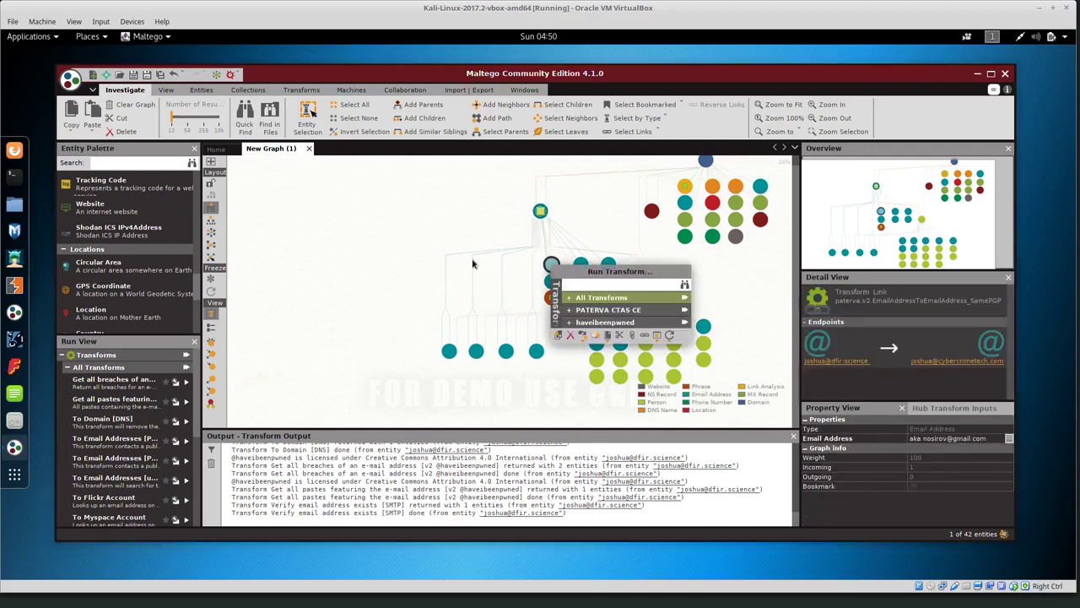
left_click(341, 251)
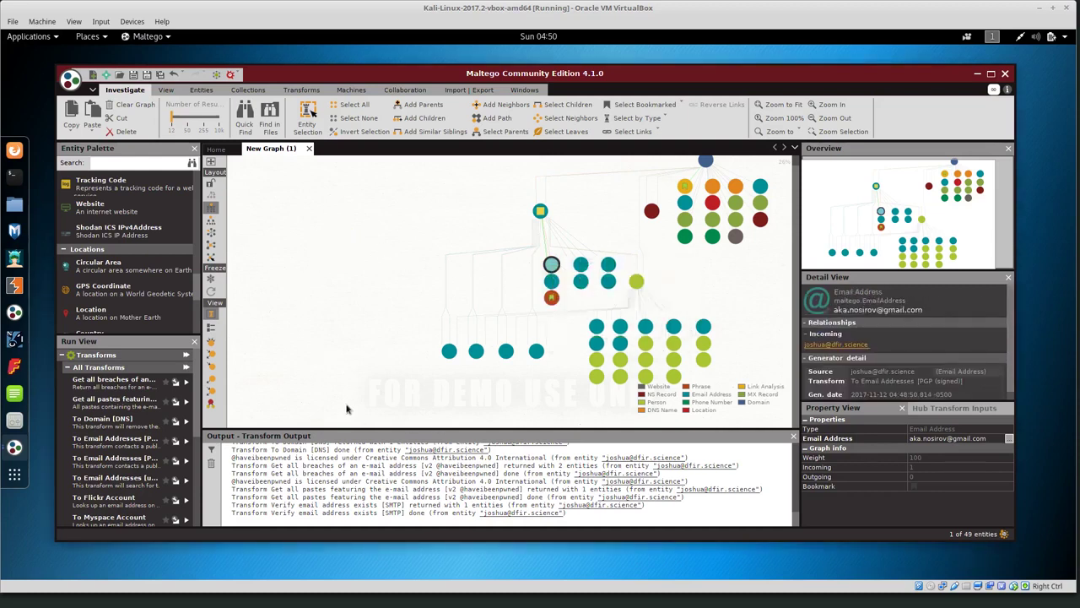